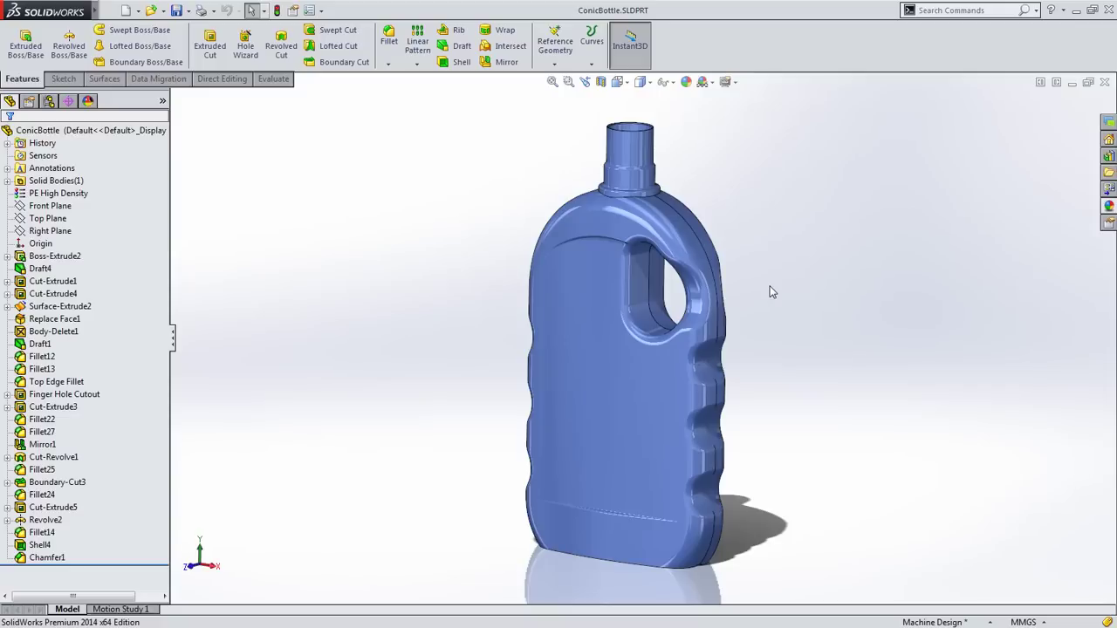
- Roll the feature history back to just before the Finger Hole Cutout
scroll(638, 232, down, 5)
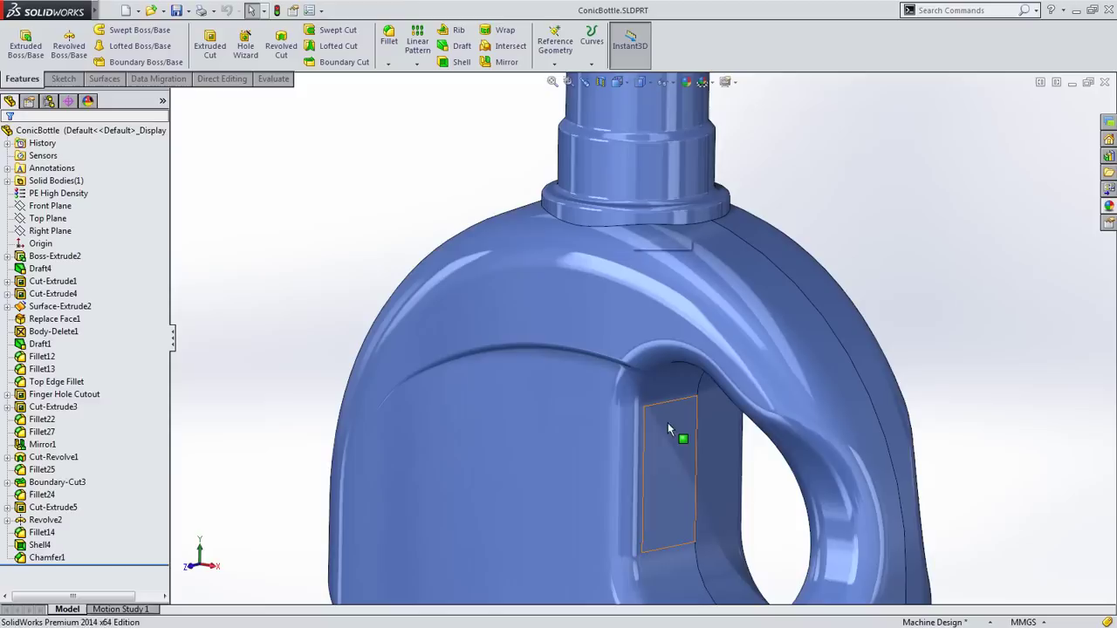
click(668, 427)
click(752, 370)
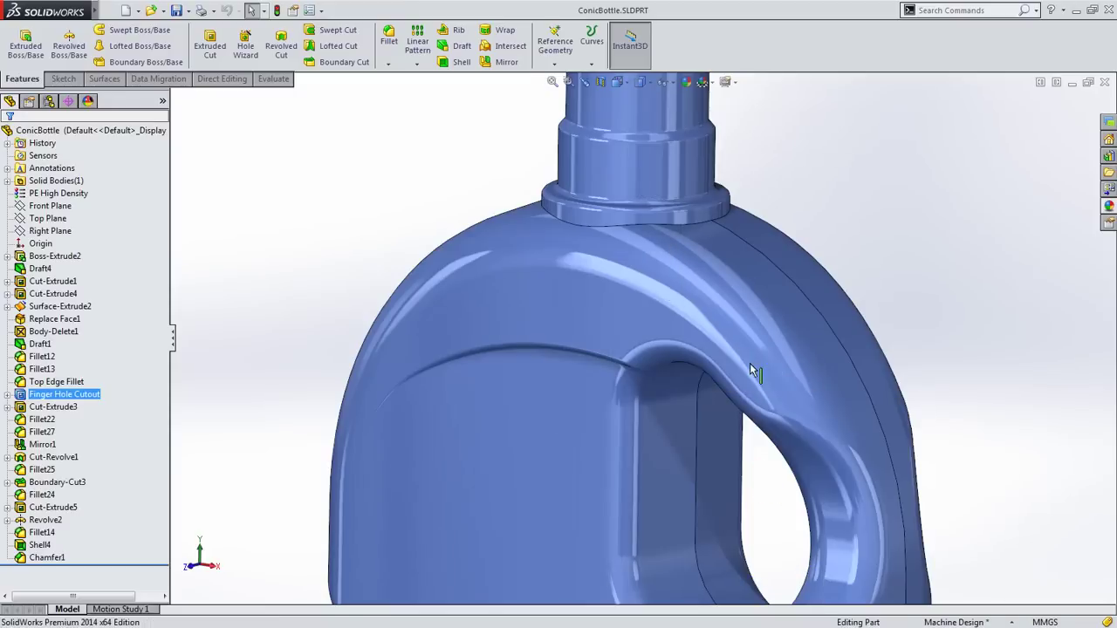
- Delete the Top Edge Fillet and start a new 10 mm fillet on the top arc edge
click(657, 297)
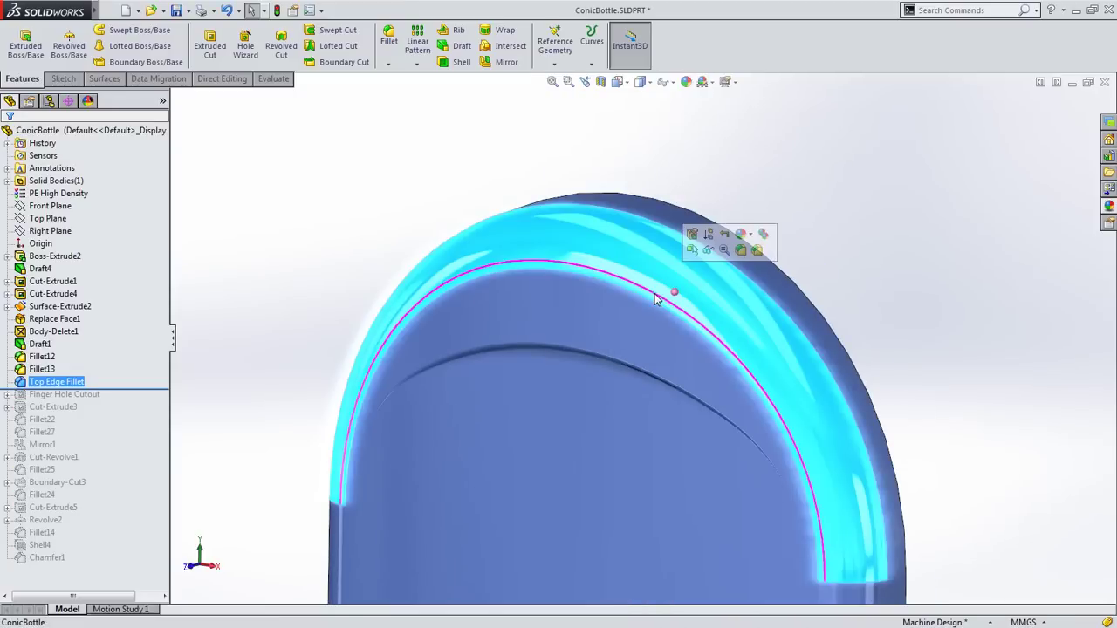
key(Delete)
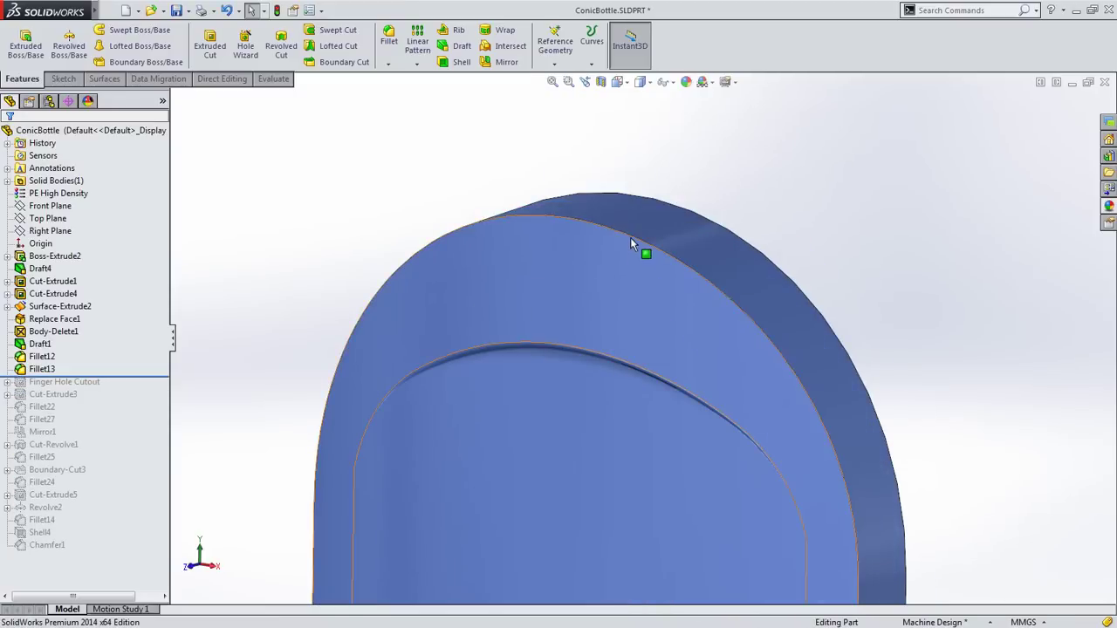
click(630, 234)
click(733, 196)
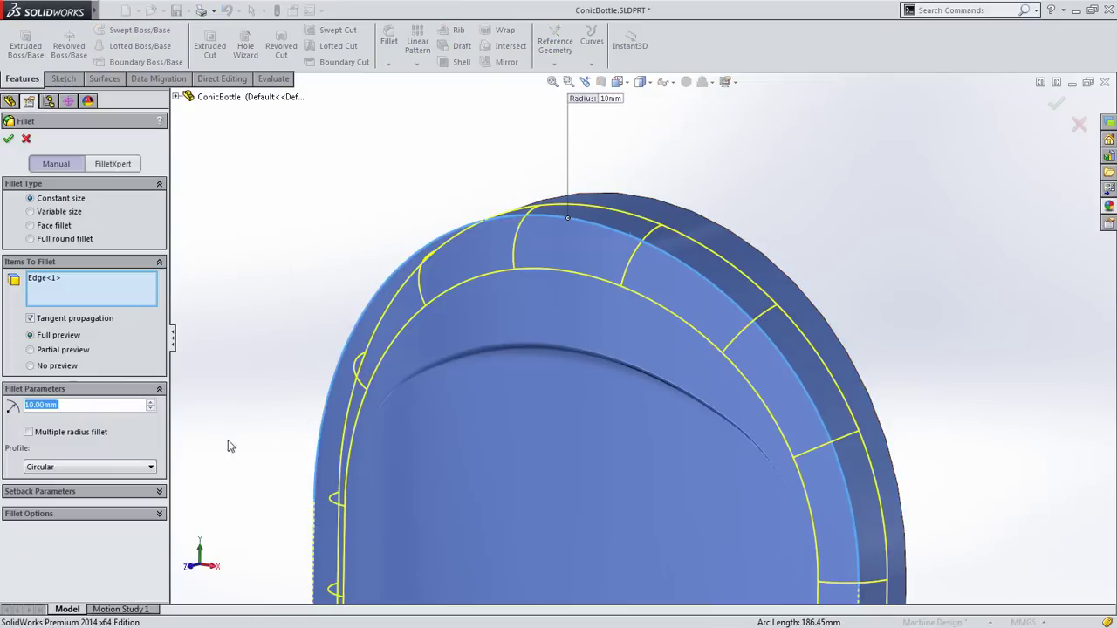
- Try the Conic Rho and Conic Radius fillet profiles, settling back on Conic Rho
click(105, 471)
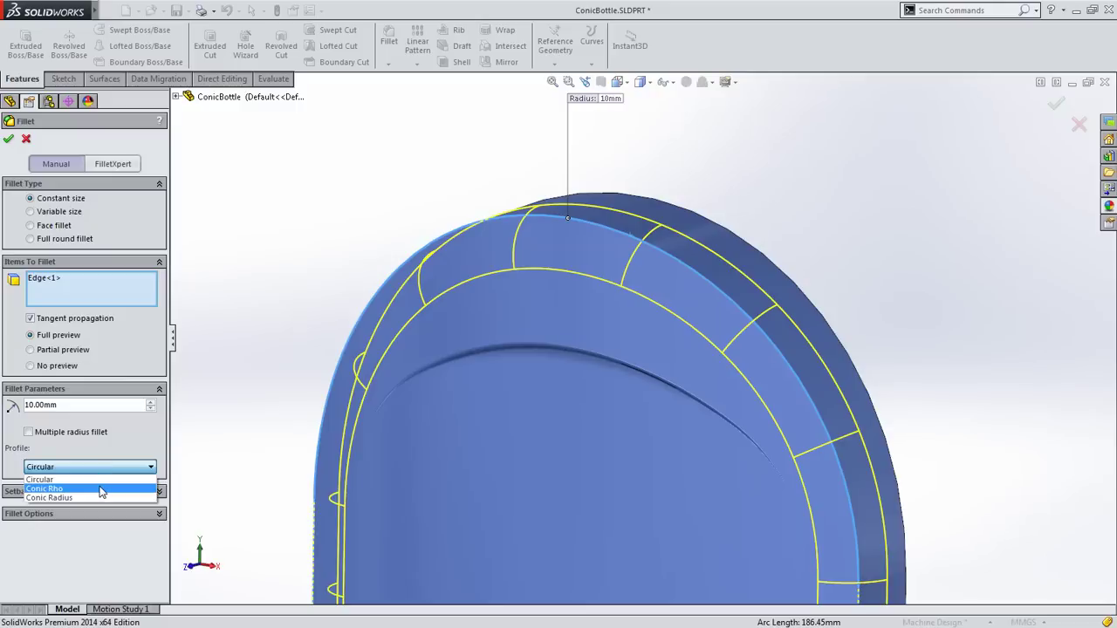
click(100, 490)
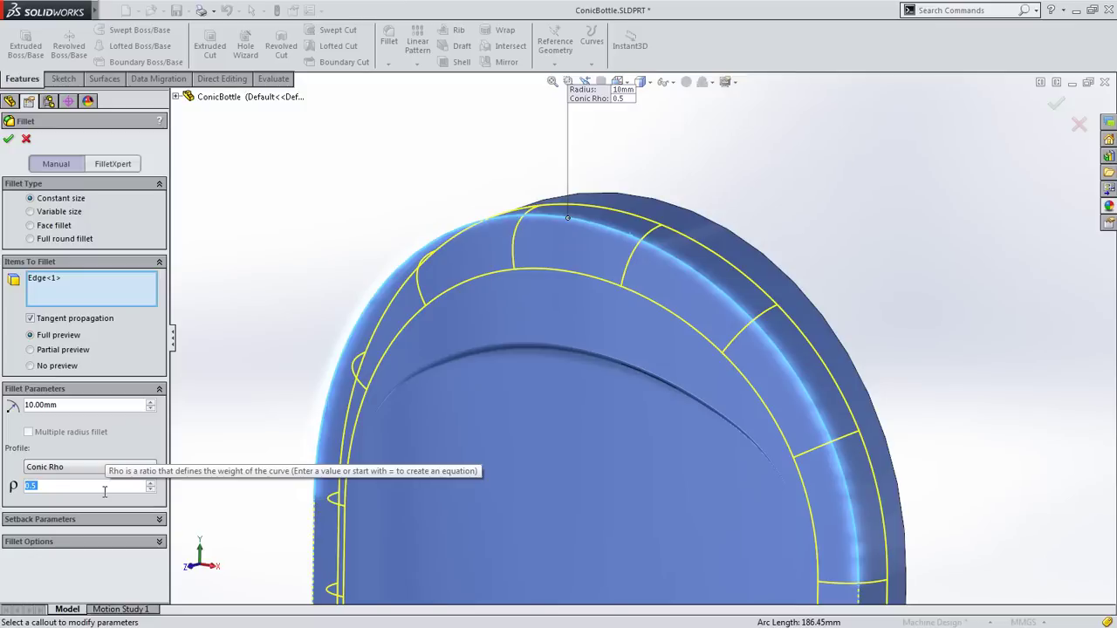
click(96, 467)
click(98, 495)
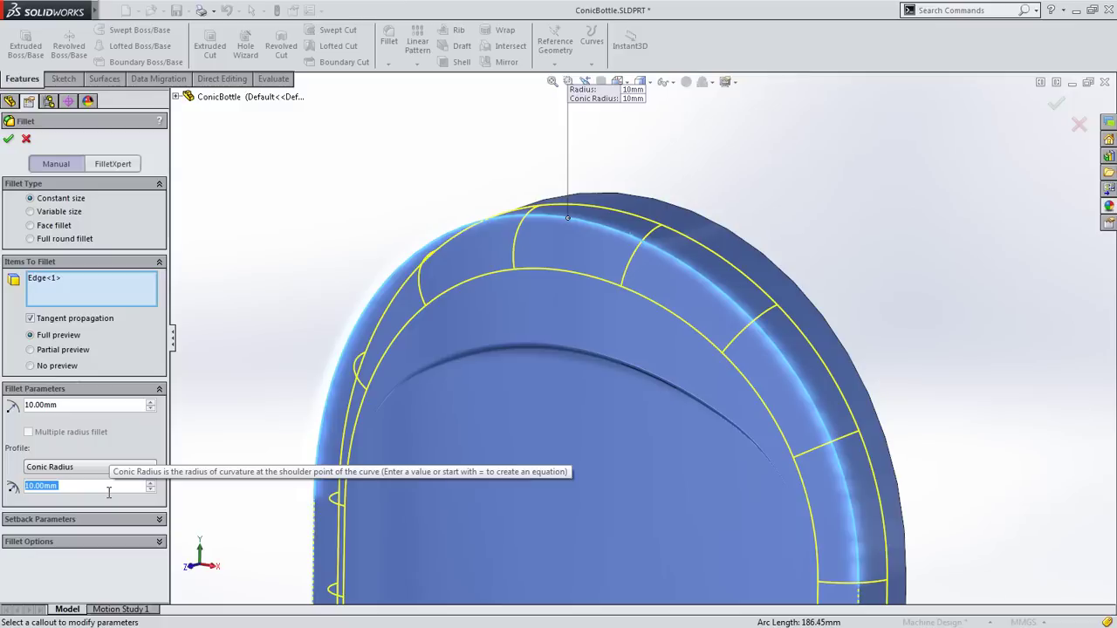
click(105, 468)
click(107, 485)
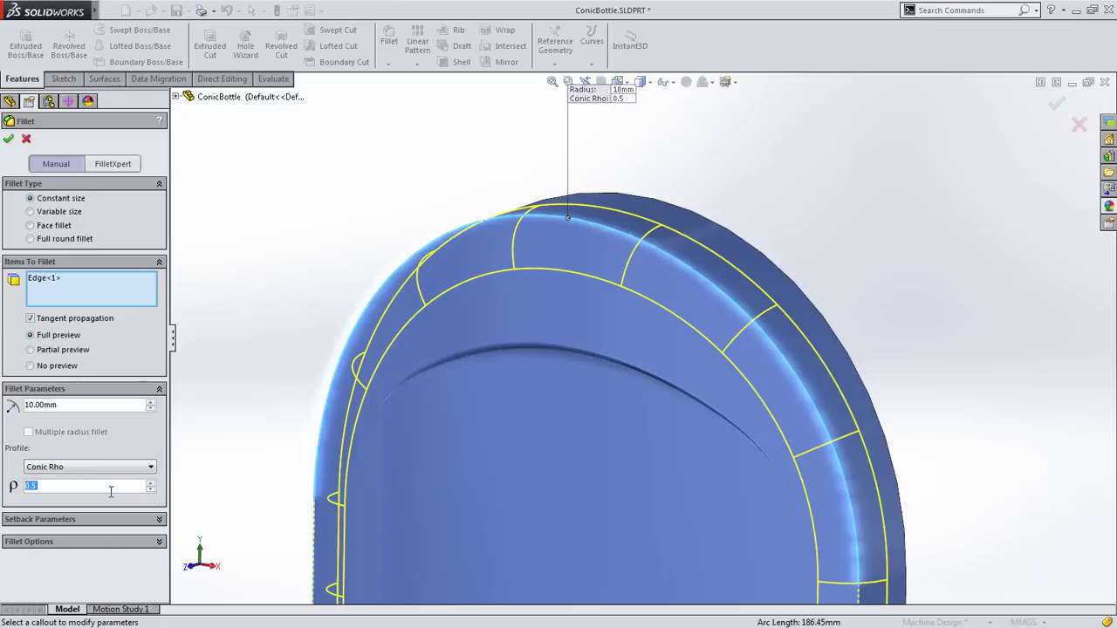
- Lower the rho value to 0.1 and view the fillet side-on
click(150, 490)
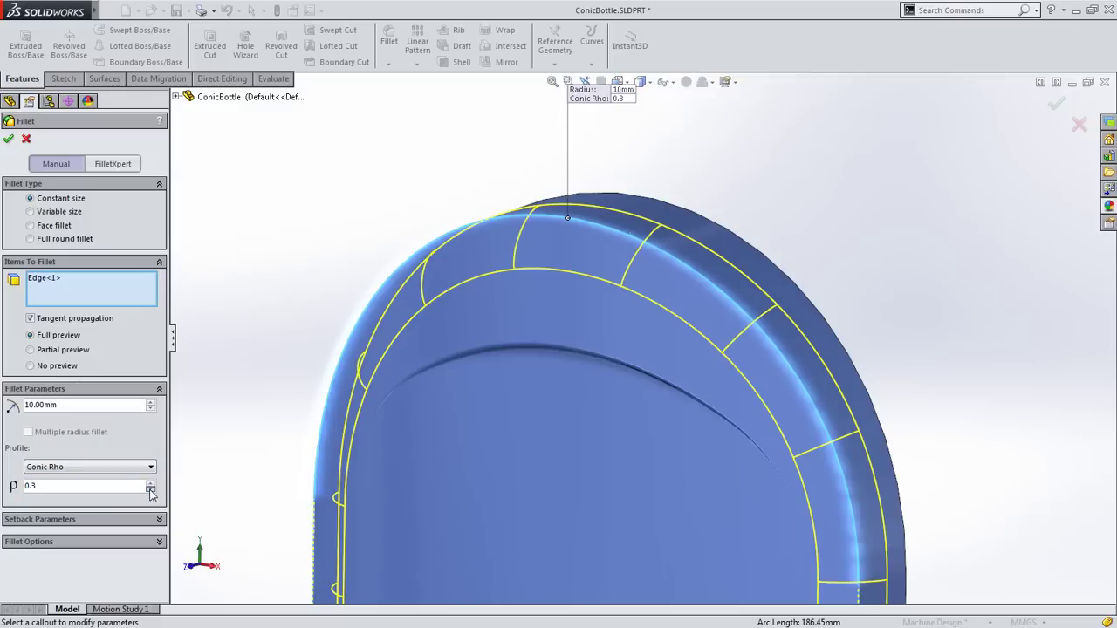
click(150, 489)
click(150, 489)
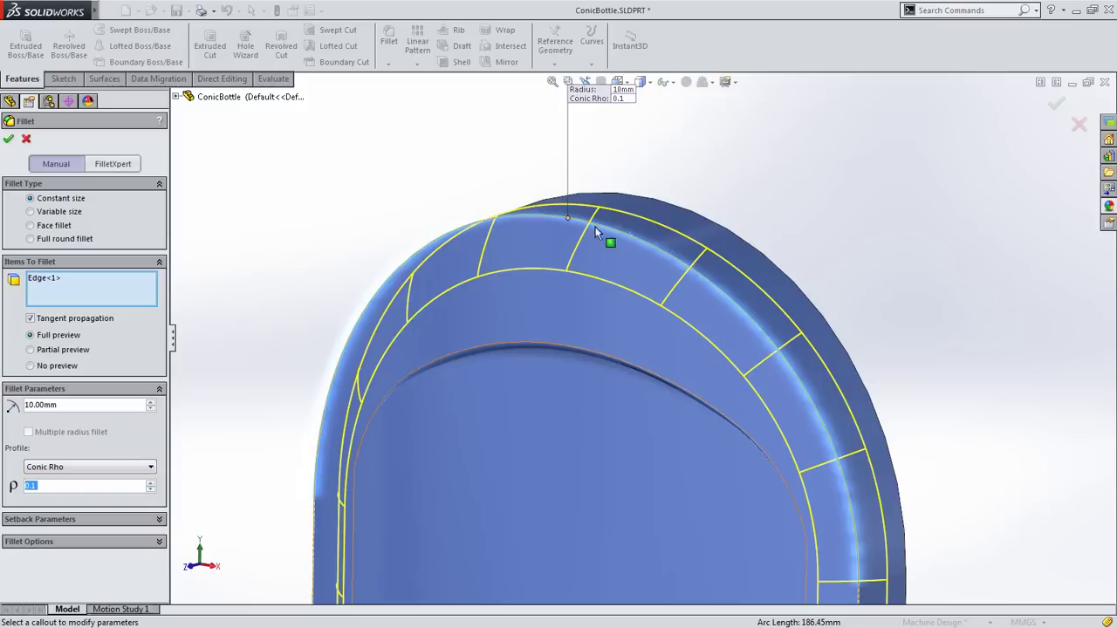
scroll(611, 237, down, 3)
middle_drag(621, 237, 548, 306)
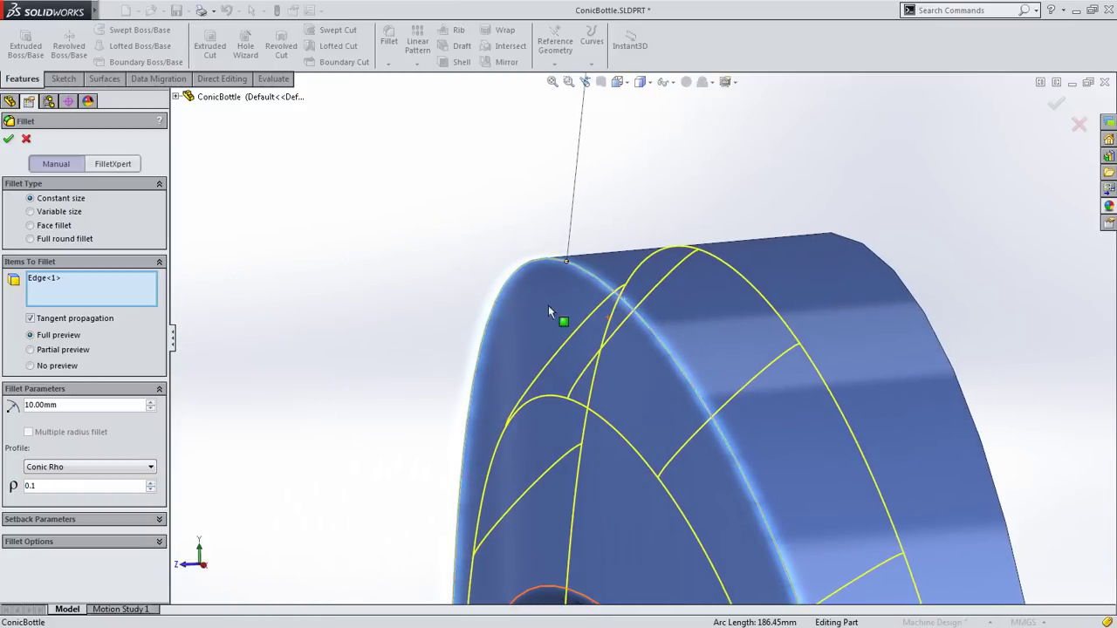
- Raise rho through 0.4, 0.75 and 0.85, then set it to exactly 0.4142
click(151, 486)
click(151, 486)
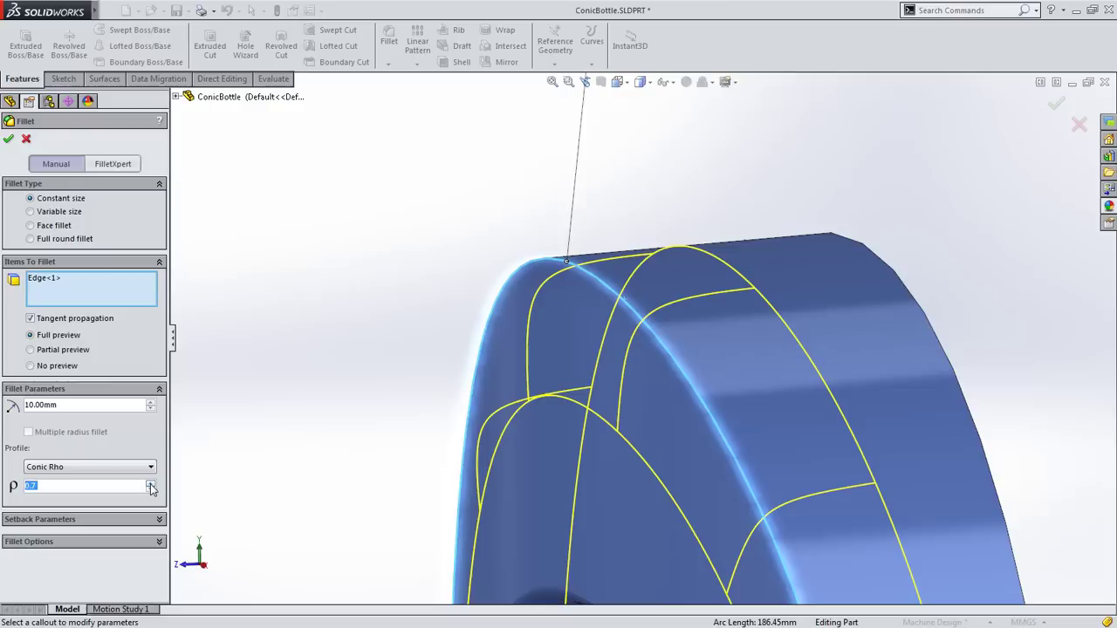
click(150, 485)
click(151, 486)
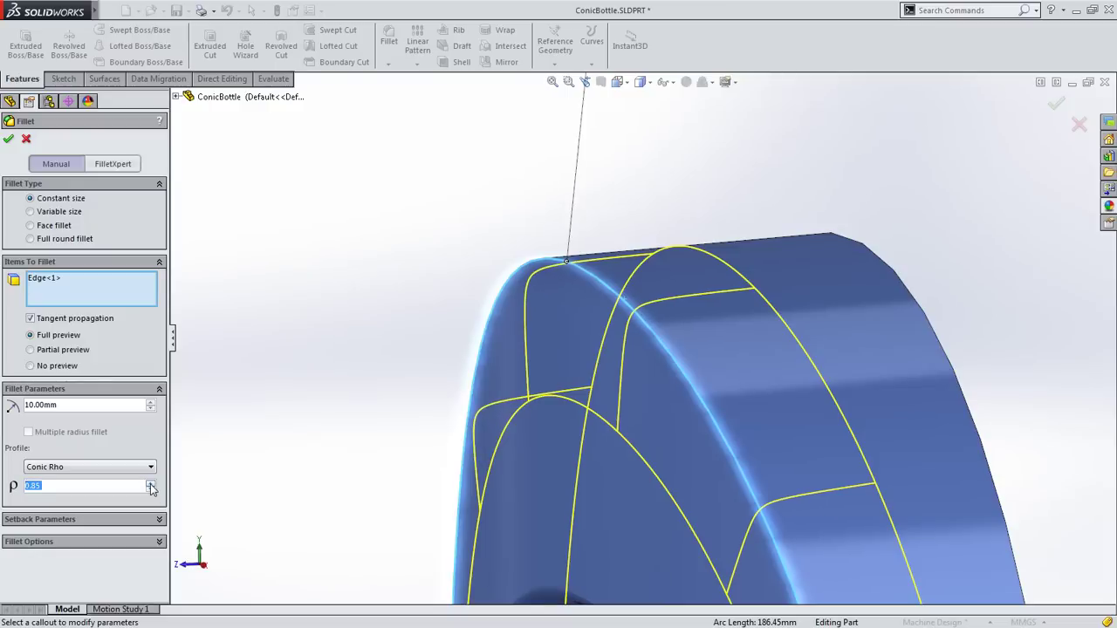
text(.4142)
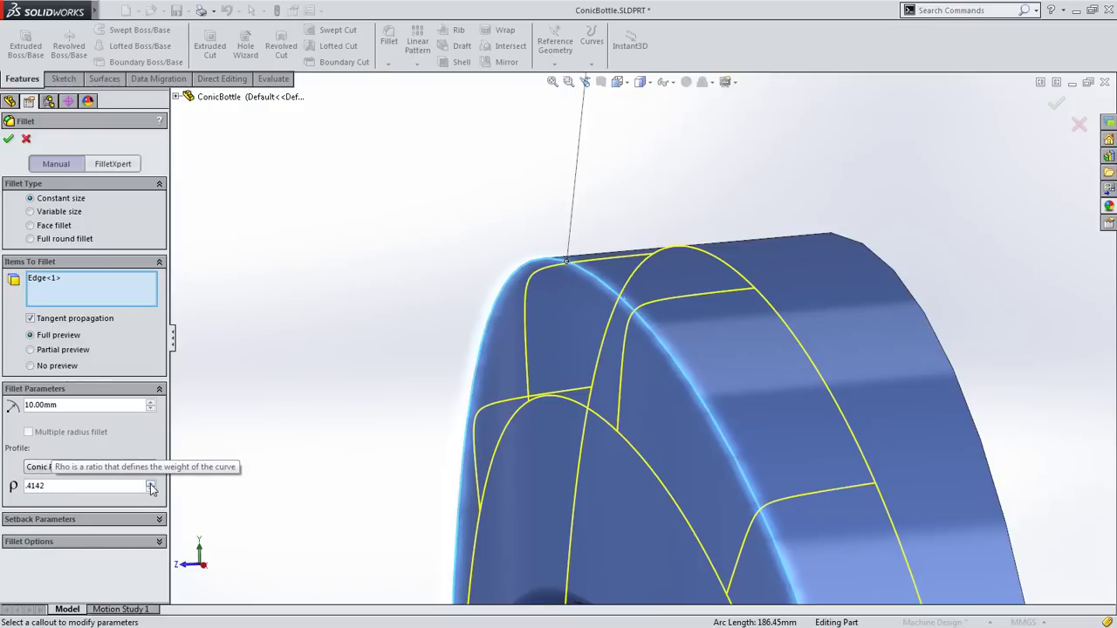
key(Return)
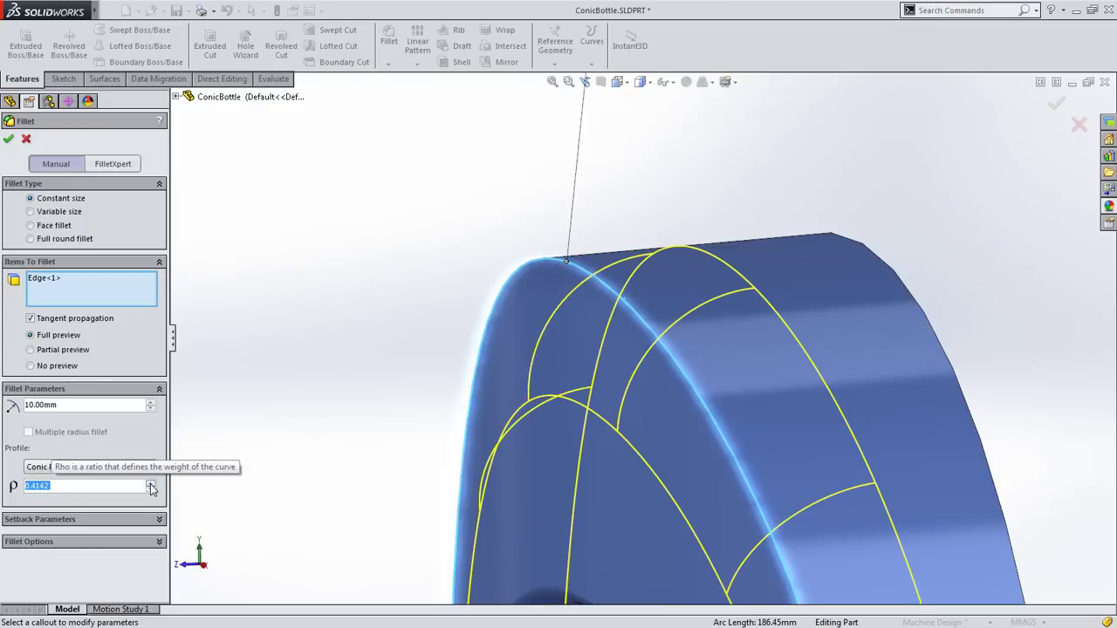
click(87, 469)
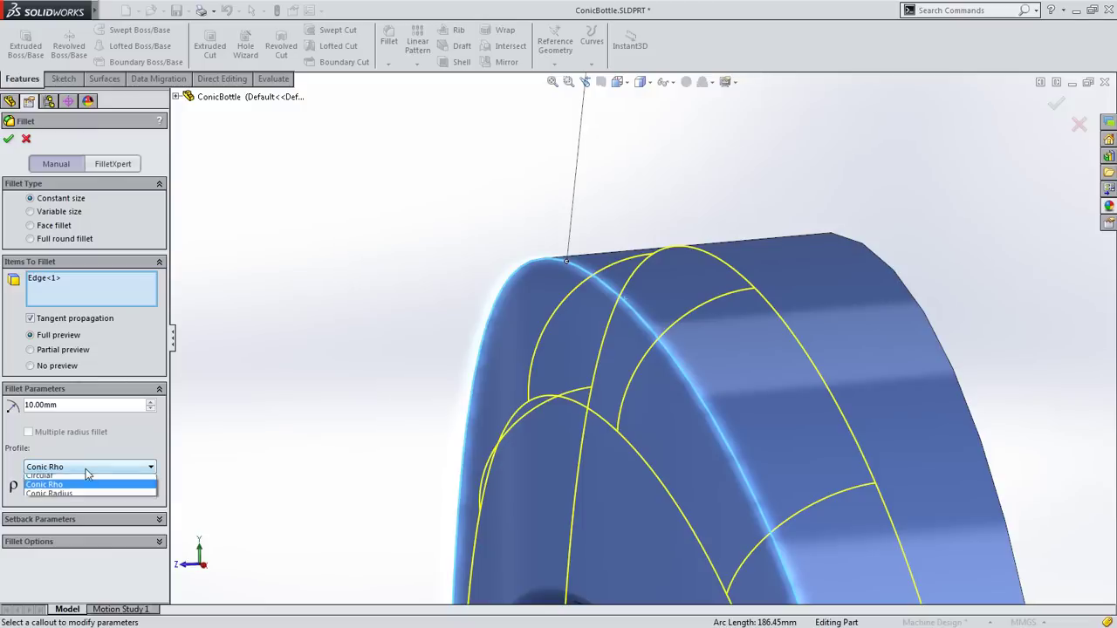
- Use a Conic Radius profile, trying 100 mm and 2 mm before a 10 mm conic radius
click(84, 497)
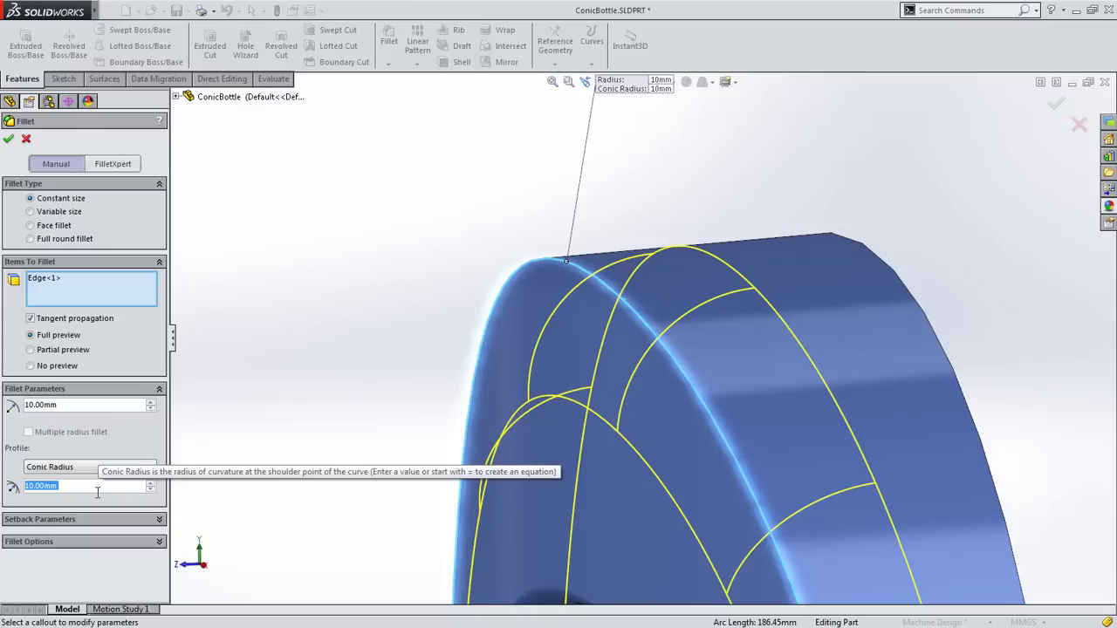
text(100)
key(Return)
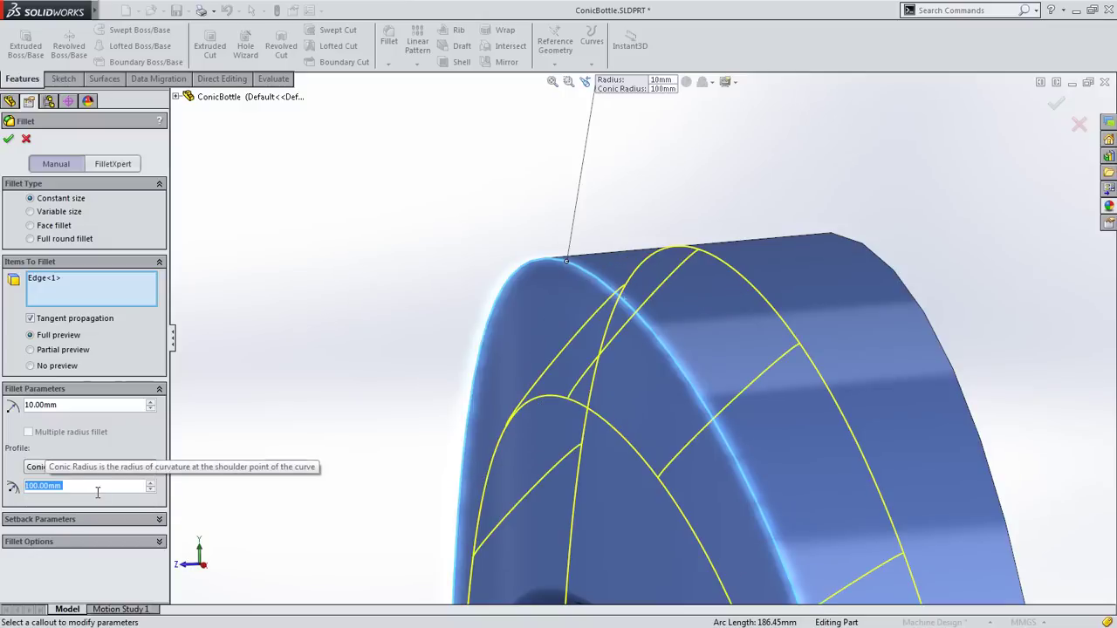
text(2)
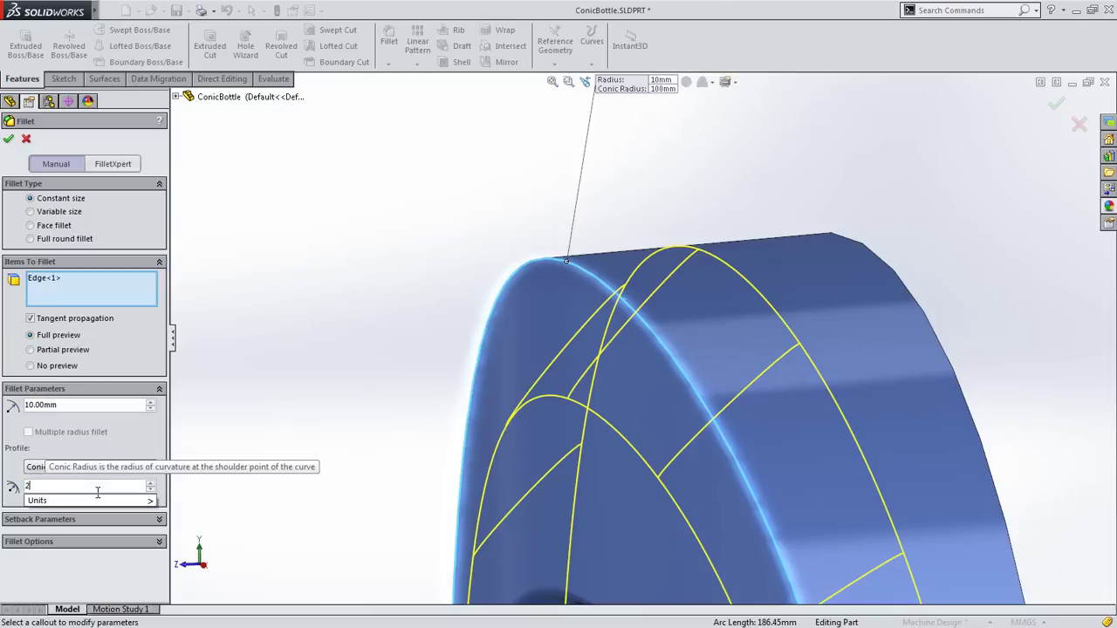
key(Return)
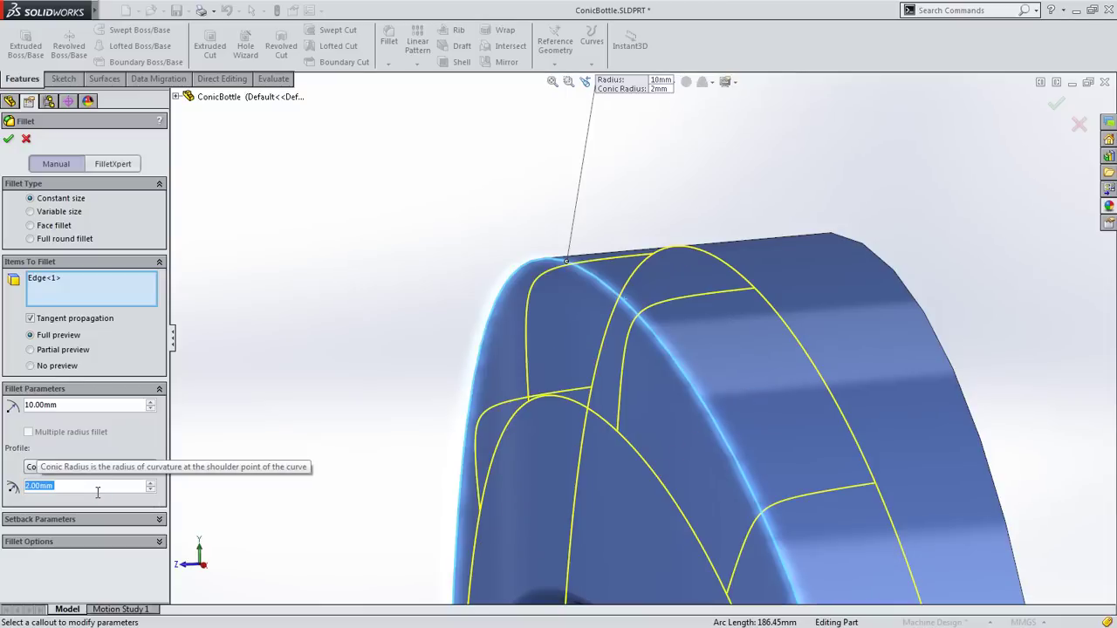
text(10)
key(Return)
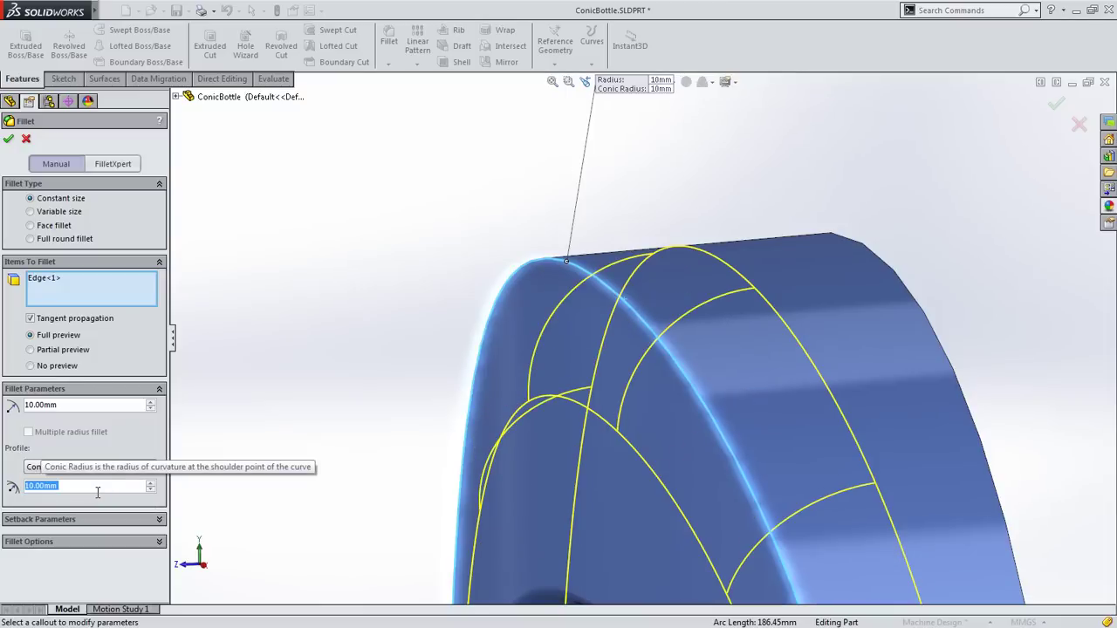
- Make the fillet variable size and add the bottom and bottom-right edges, arranging the vertex labels
click(70, 212)
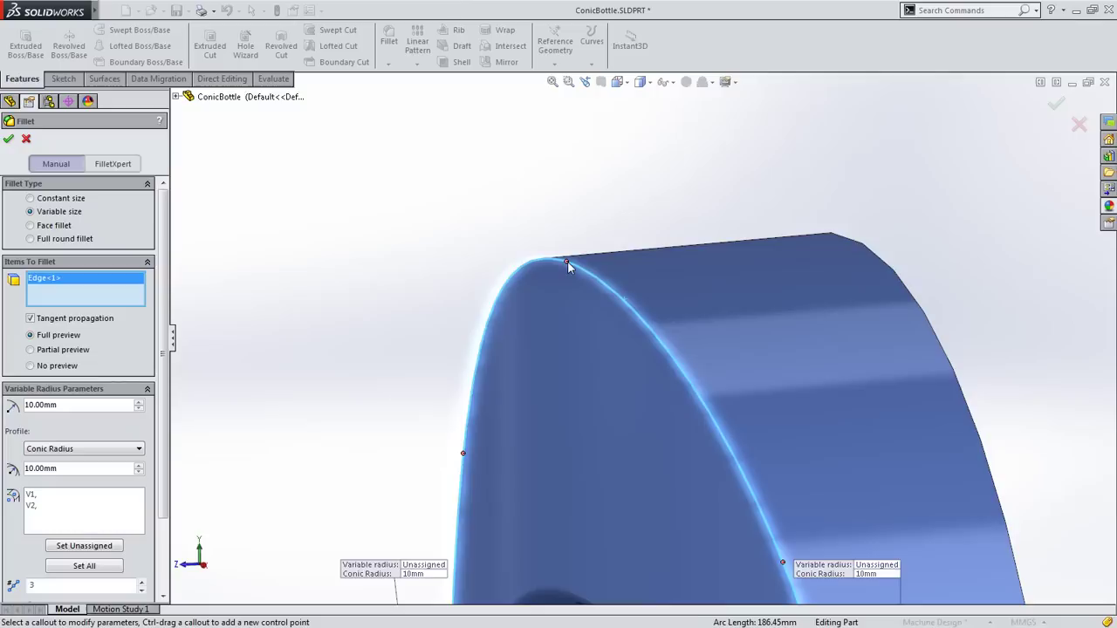
click(567, 262)
middle_drag(556, 303, 737, 357)
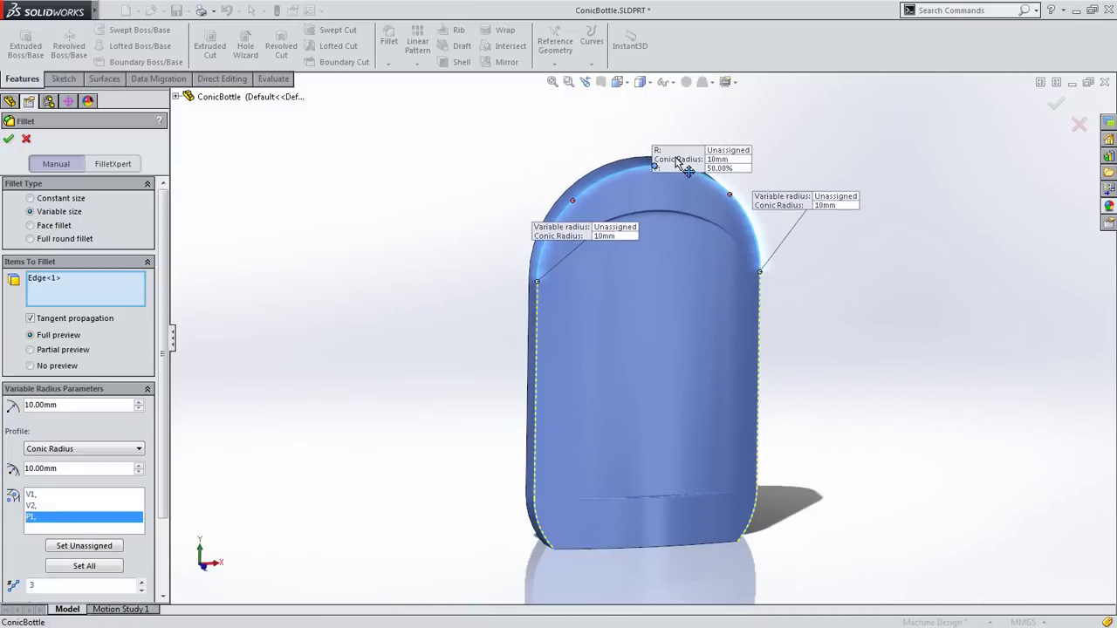
drag(676, 161, 705, 118)
drag(582, 234, 452, 225)
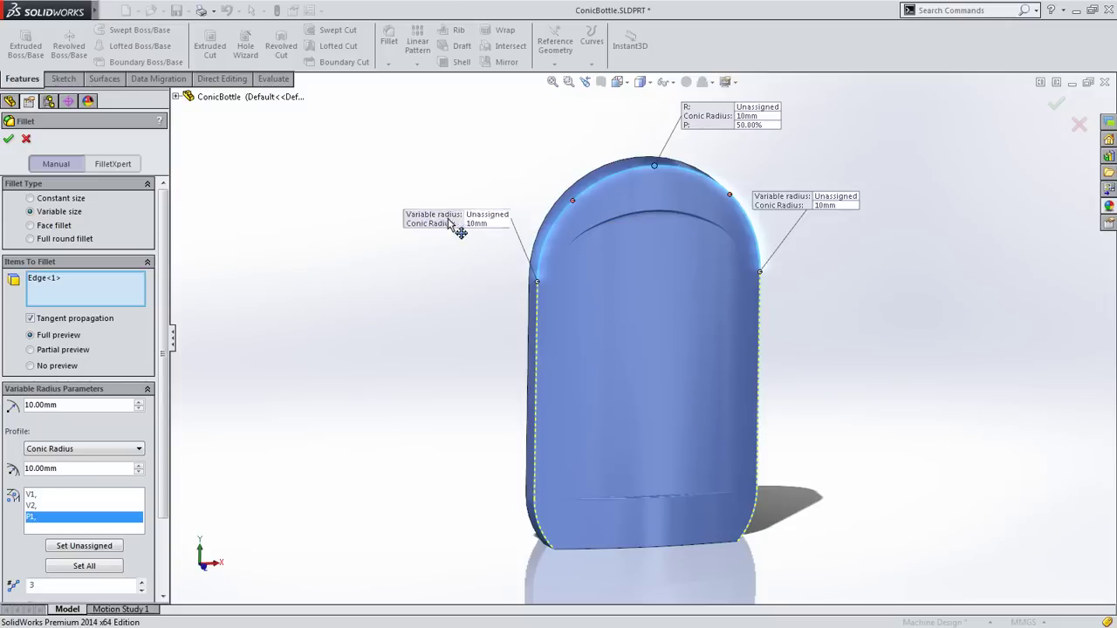
click(659, 501)
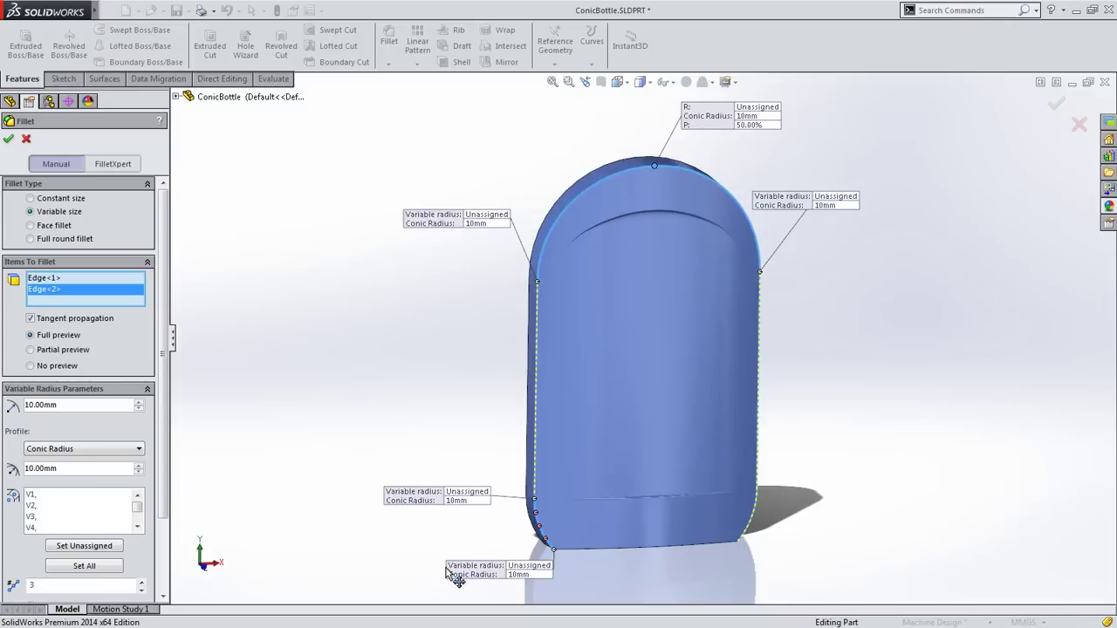
drag(453, 576, 398, 582)
click(756, 514)
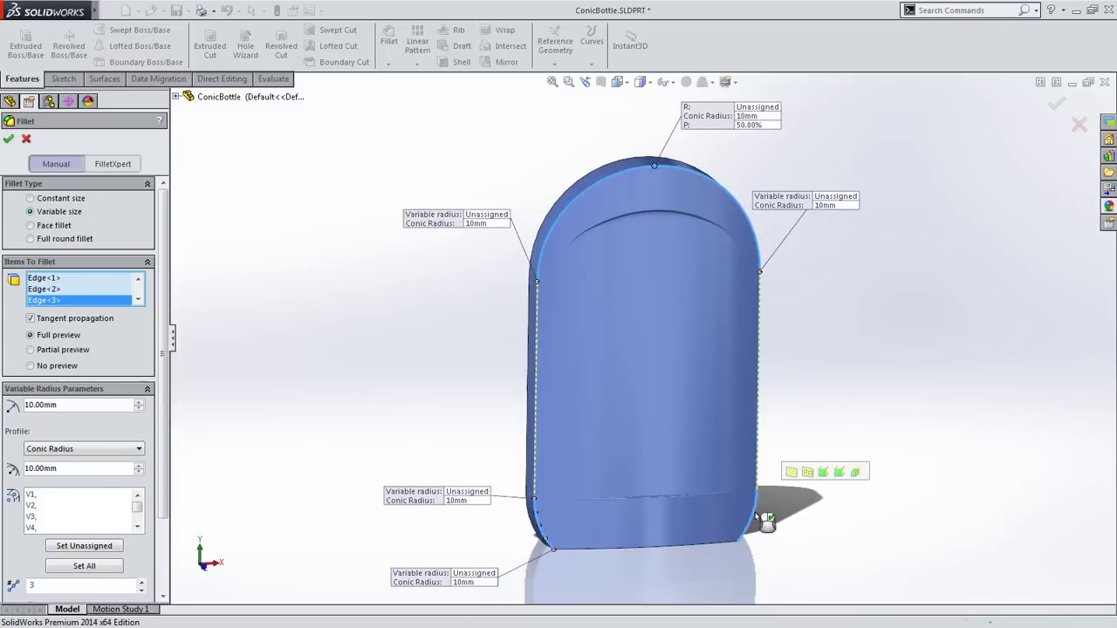
drag(698, 495, 867, 466)
drag(668, 578, 848, 572)
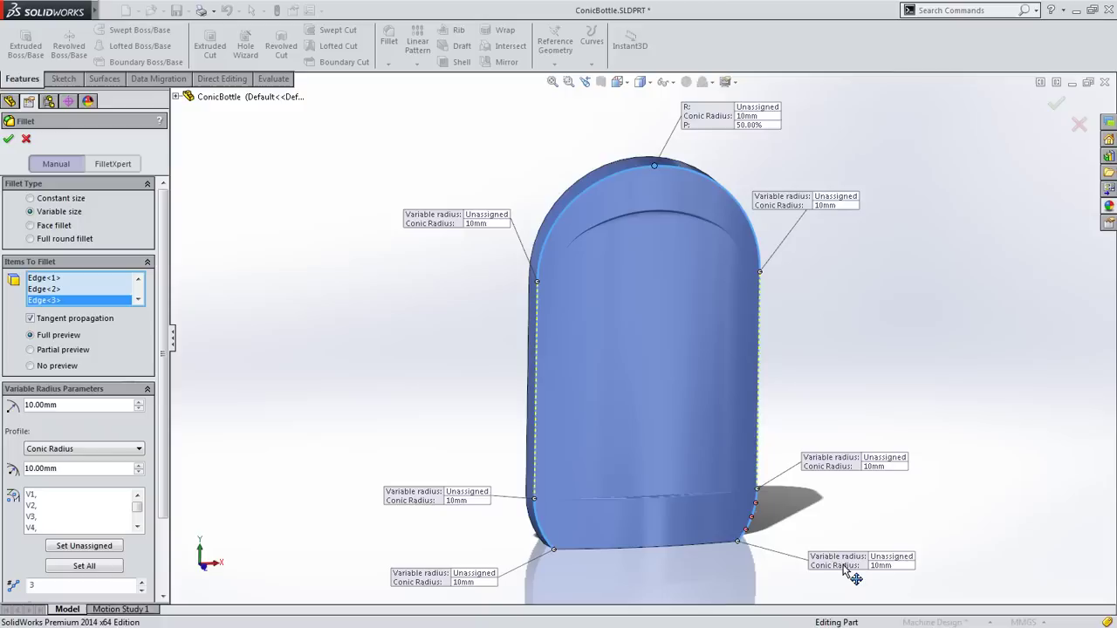
- Set all points to 10 mm, then give the top point 15 mm radius and 2 mm conic radius
click(106, 567)
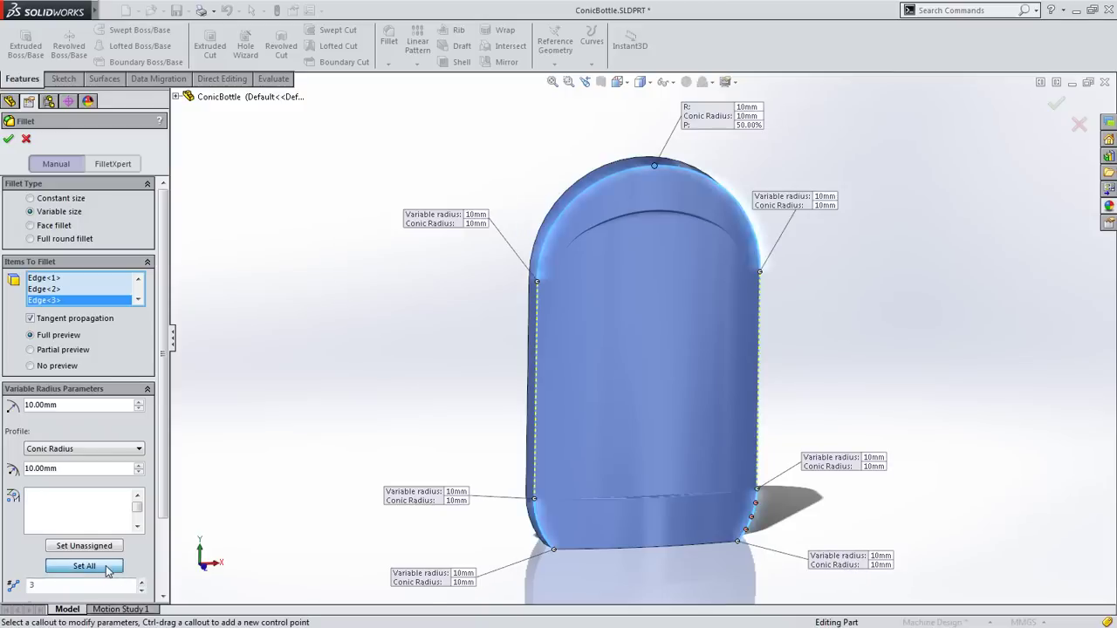
click(748, 107)
text(15)
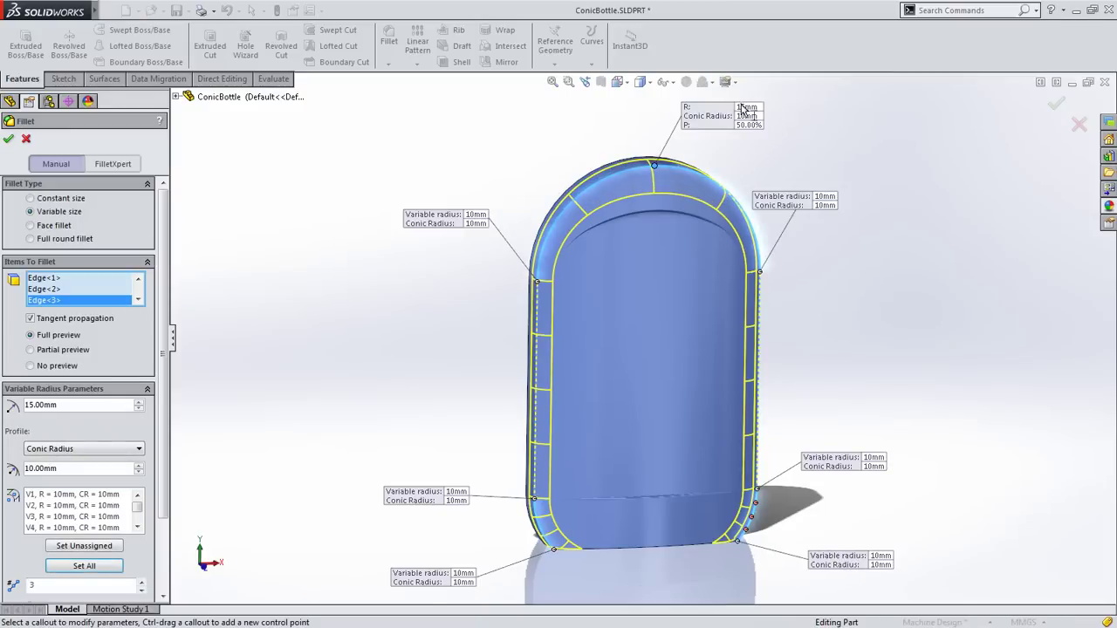
click(746, 116)
text(2)
key(Return)
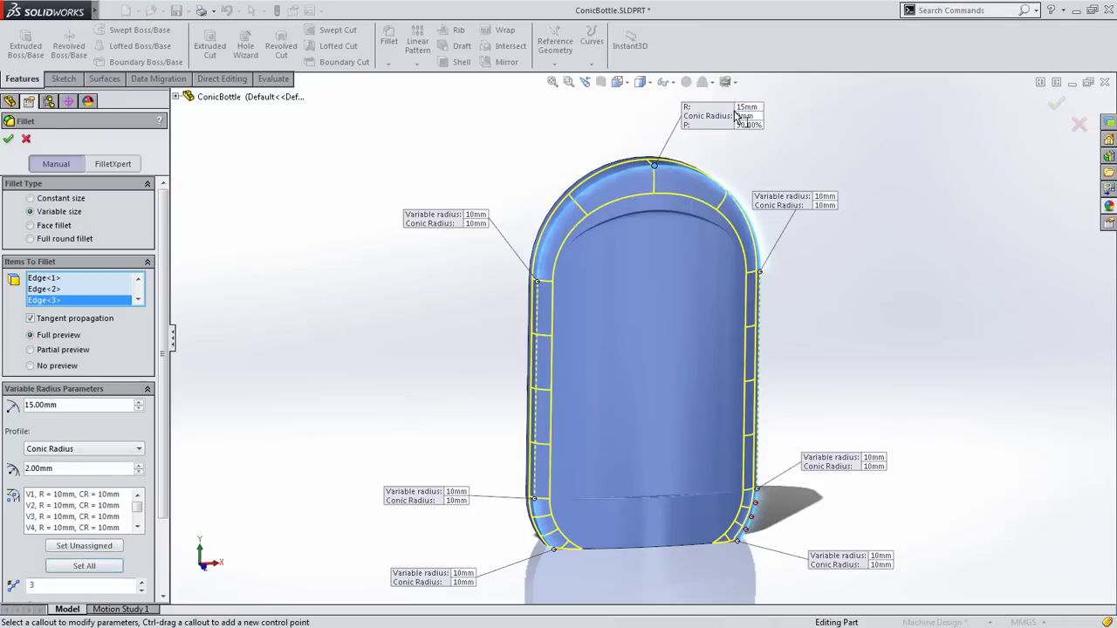
- Give both bottom corners a 5 mm conic radius and accept the variable fillet
click(462, 582)
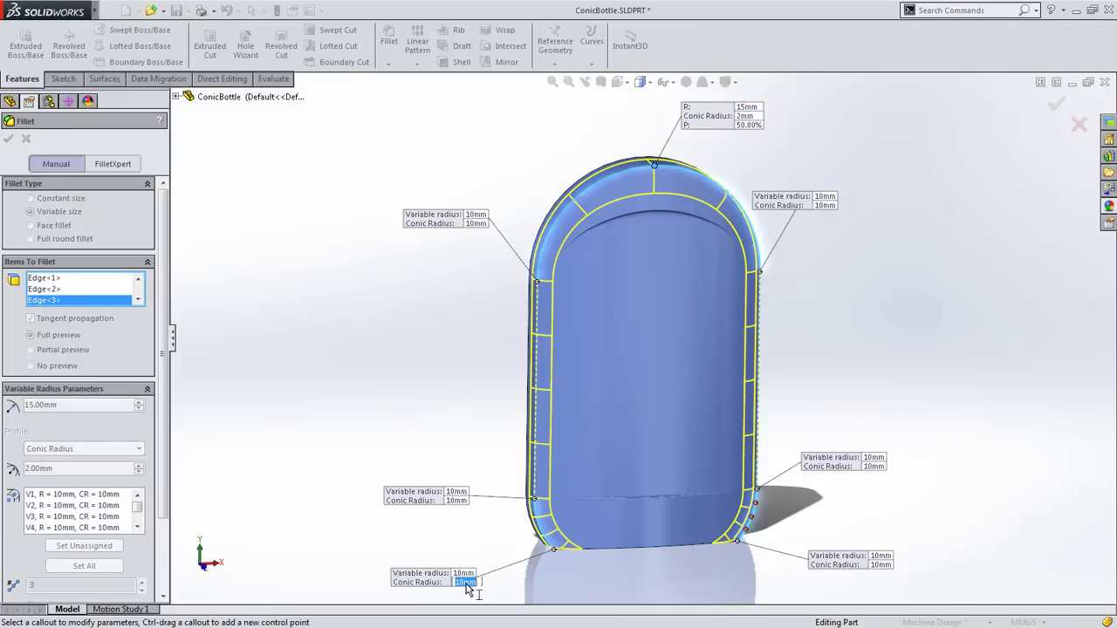
text(5)
key(Return)
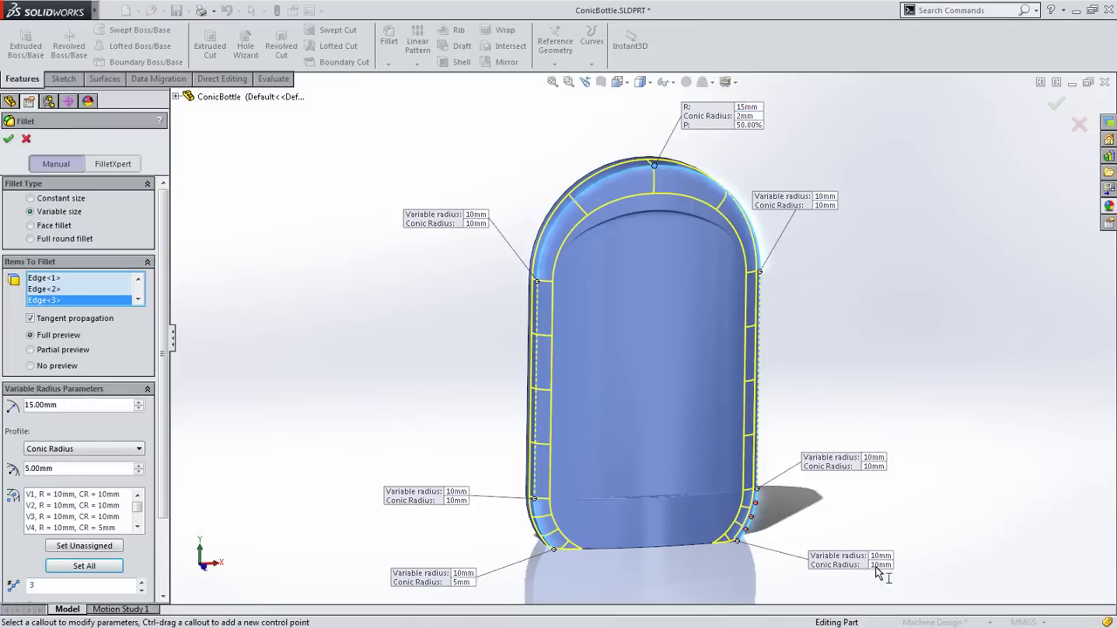
click(879, 565)
text(5)
key(Return)
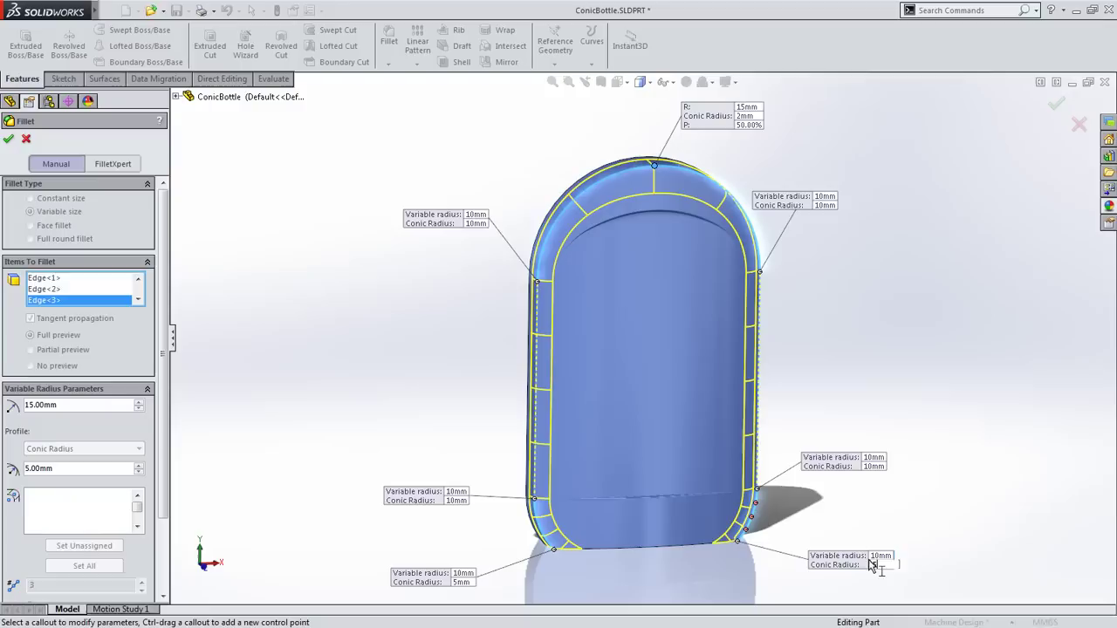
middle_drag(869, 361, 810, 372)
right_click(802, 366)
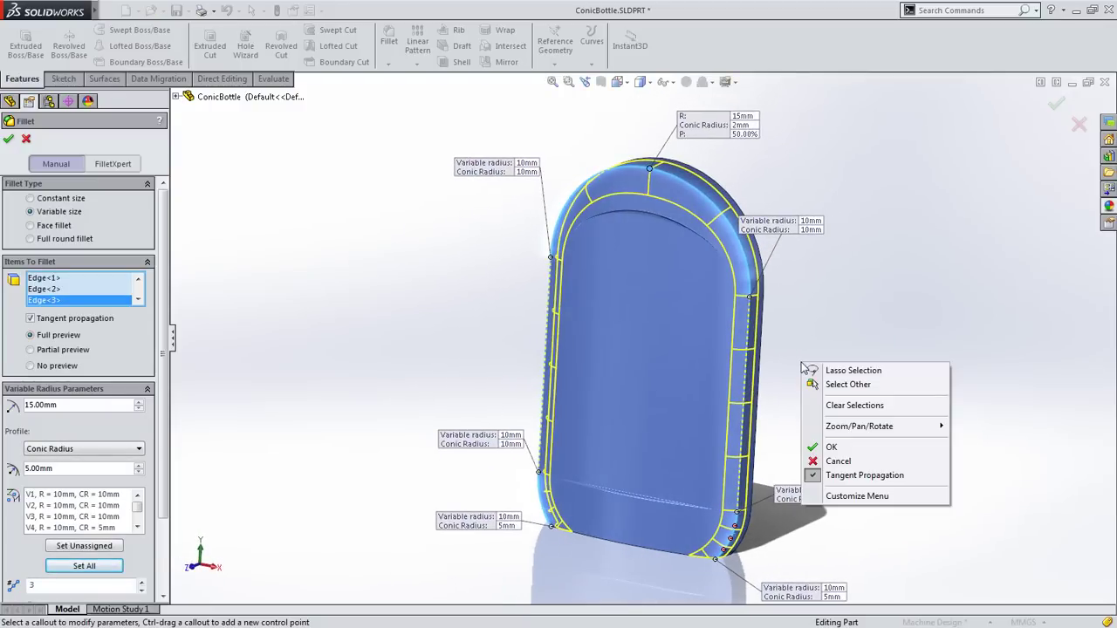
click(831, 448)
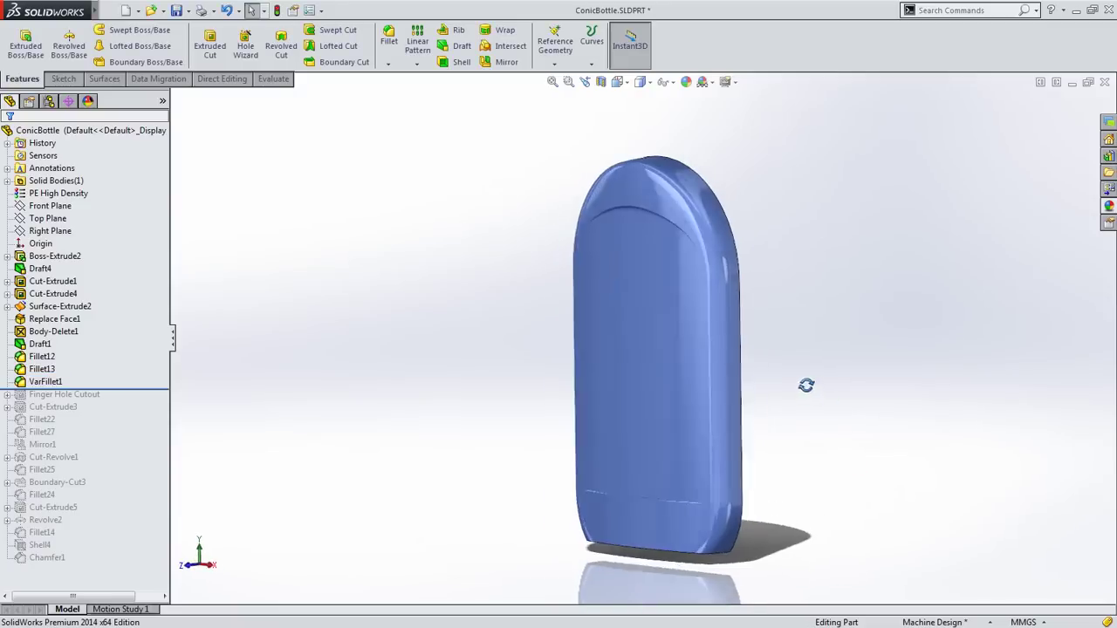
- Orbit and zoom to inspect the rounded corner edge at the bottle's bottom
middle_drag(805, 385, 681, 515)
scroll(654, 526, down, 6)
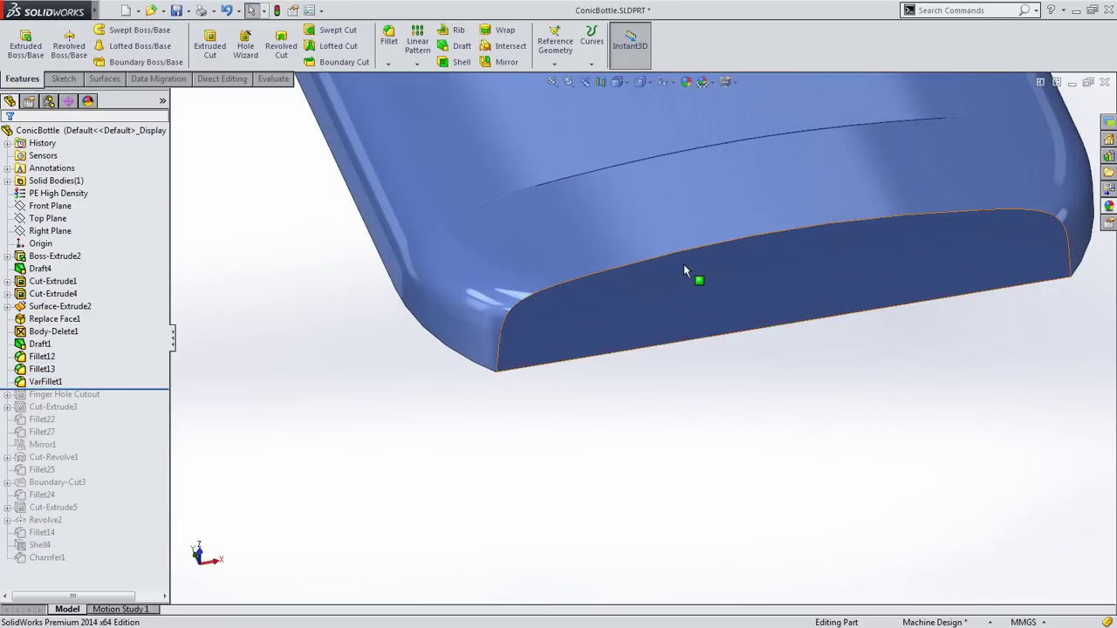
scroll(683, 257, down, 2)
ctrl+middle_drag(683, 256, 549, 355)
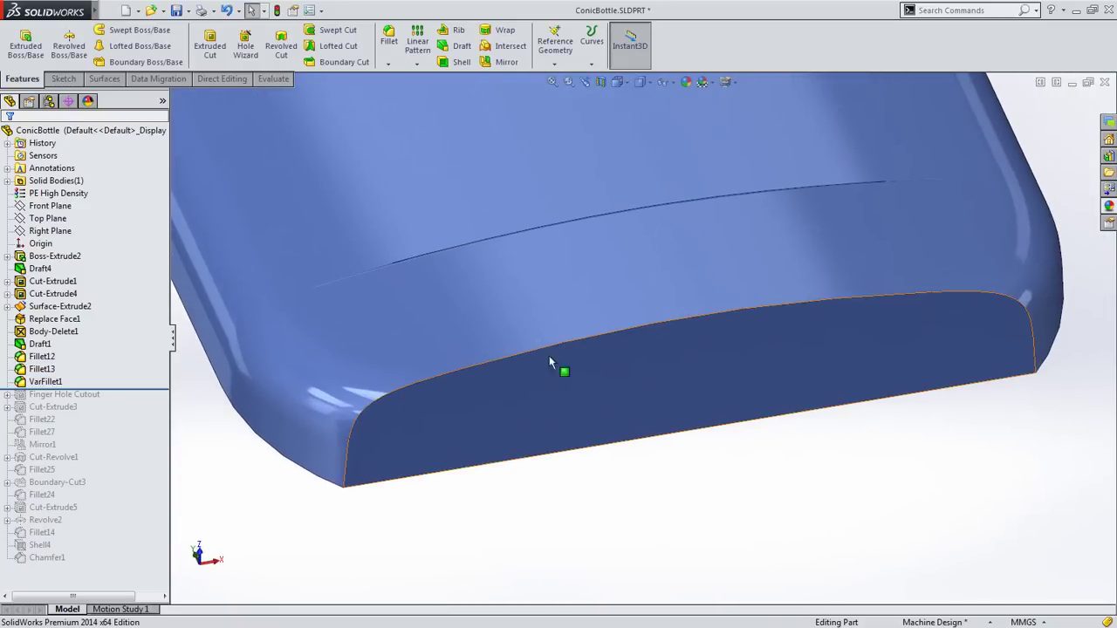
click(380, 401)
click(543, 518)
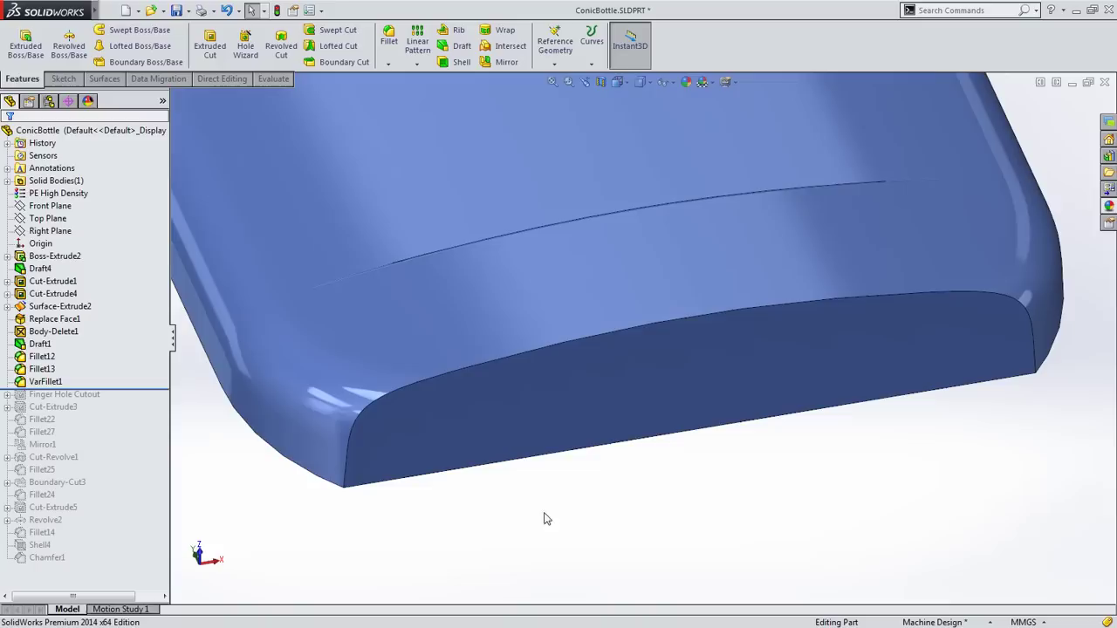
- Start a 5 mm Chord Width face fillet between the side face and bottom face
click(390, 37)
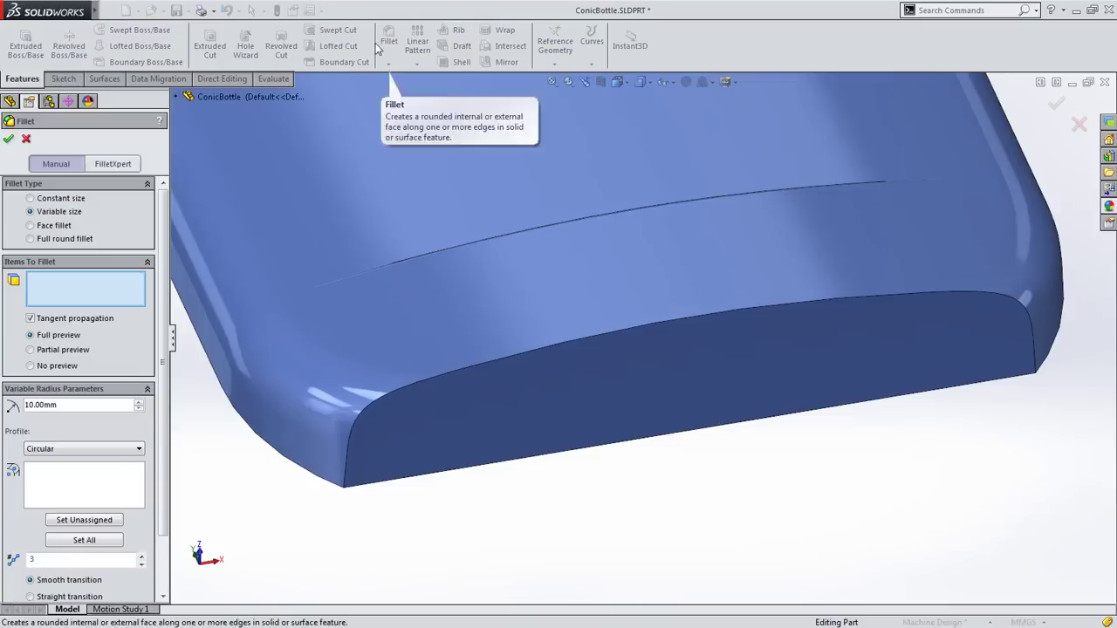
click(55, 225)
click(650, 288)
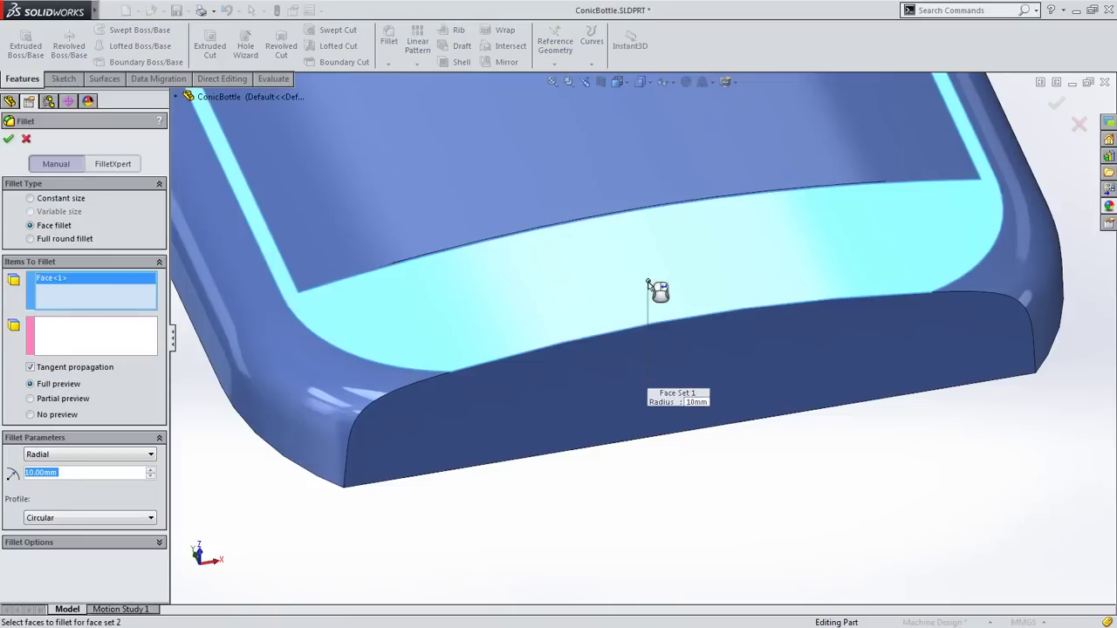
click(678, 344)
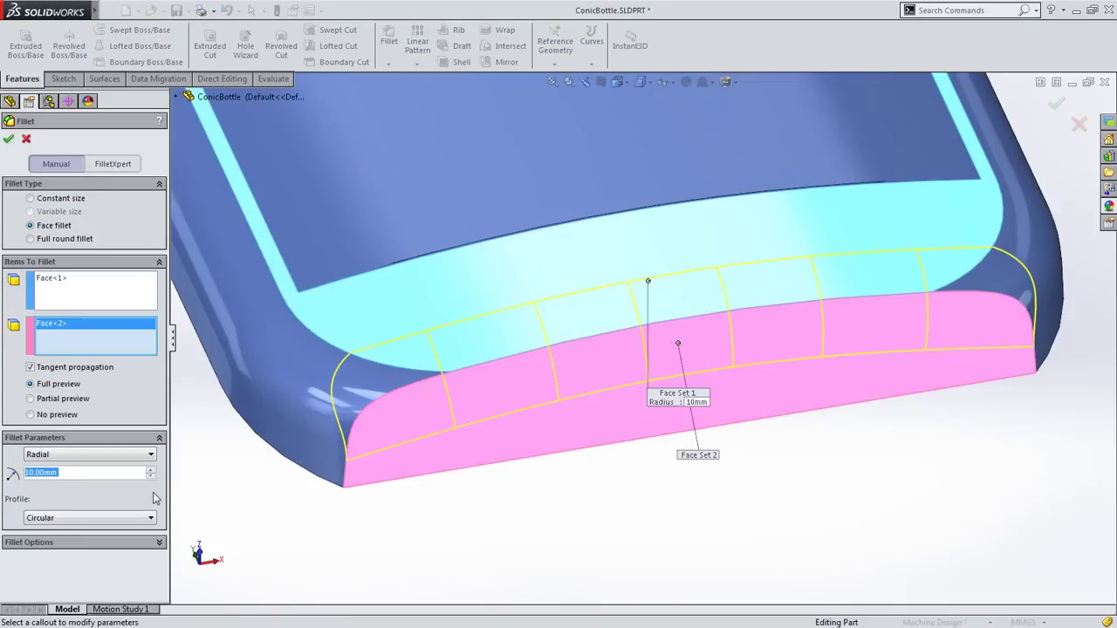
text(5)
key(Return)
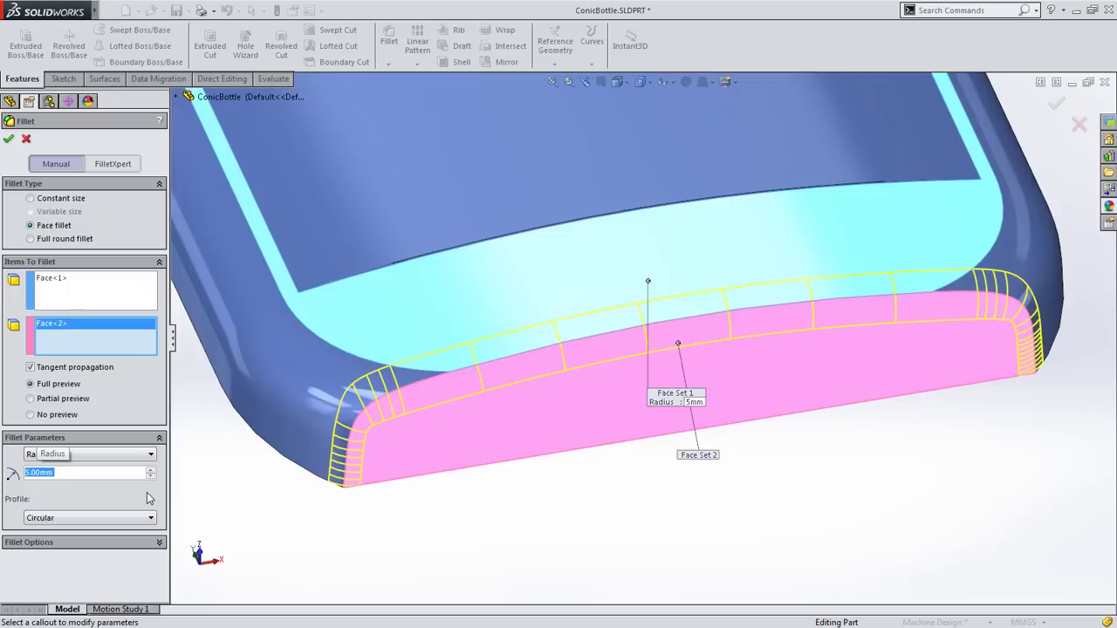
click(103, 455)
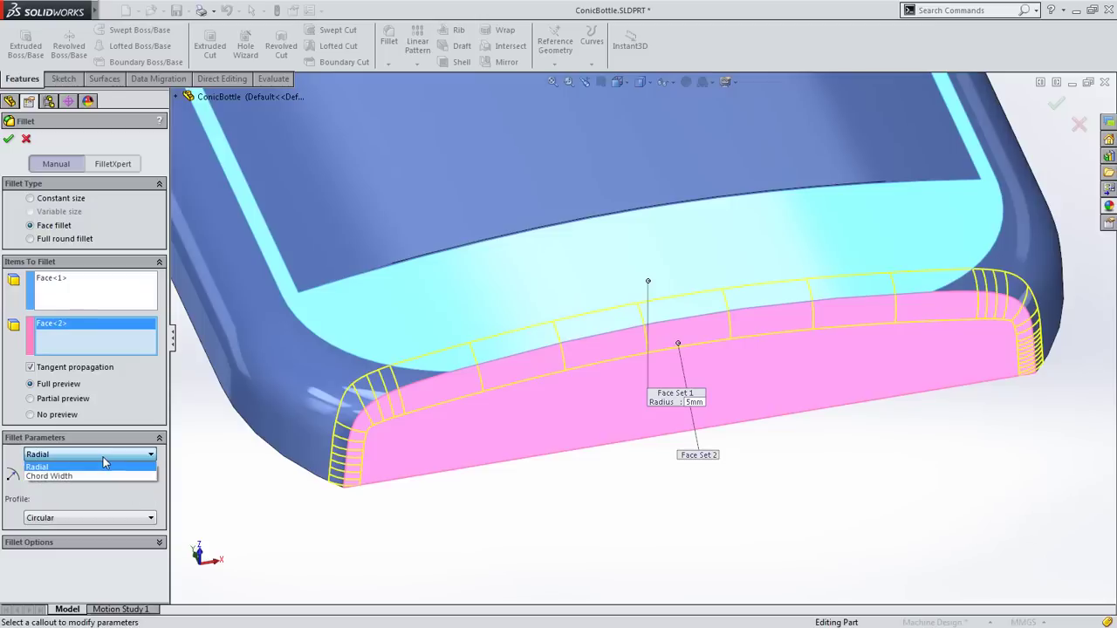
click(94, 477)
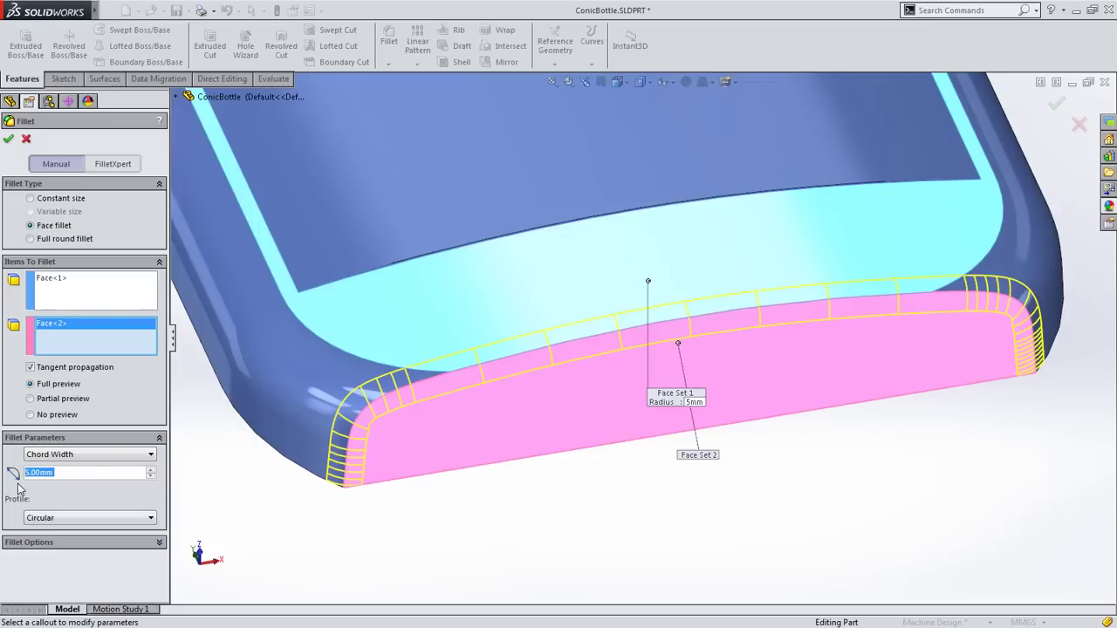
- Change the face fillet to Radial with a 10 mm Conic Radius profile and accept it
click(80, 517)
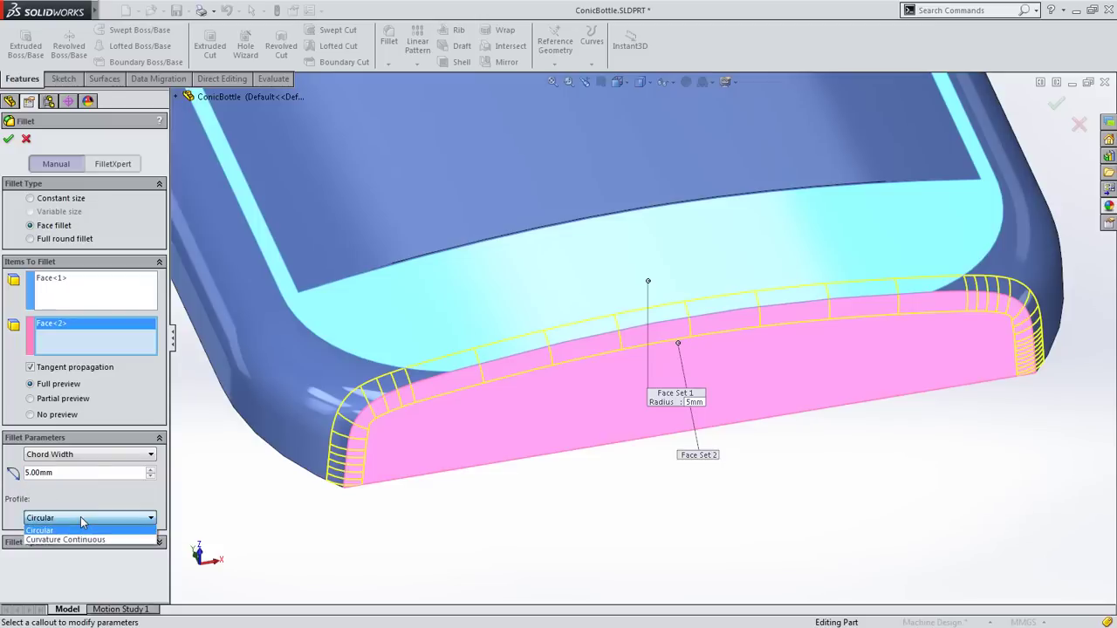
click(84, 535)
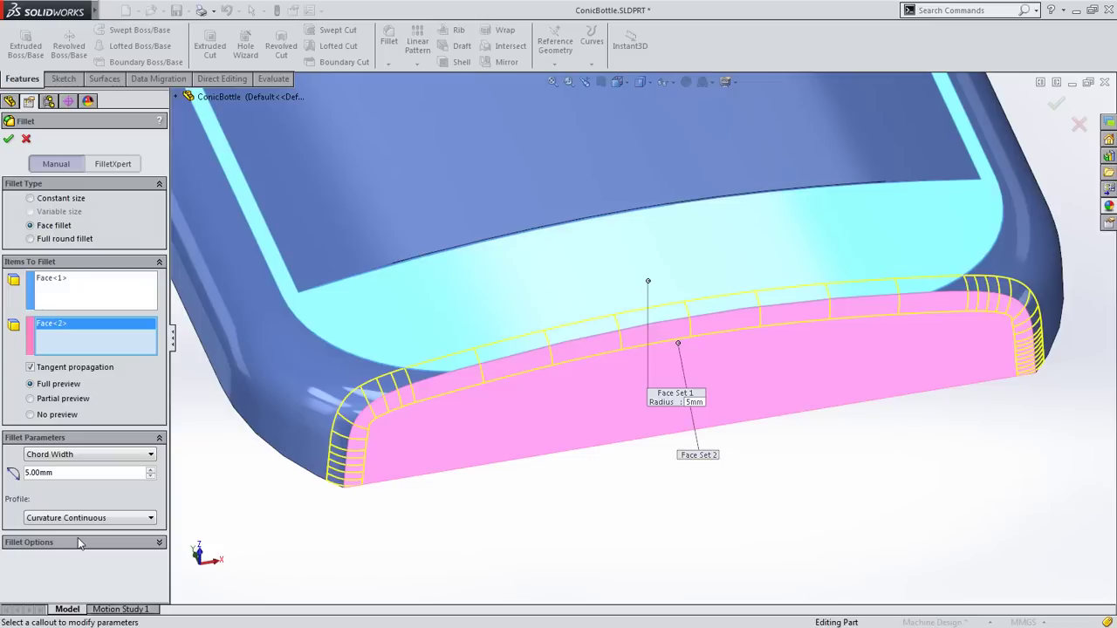
click(82, 456)
click(85, 467)
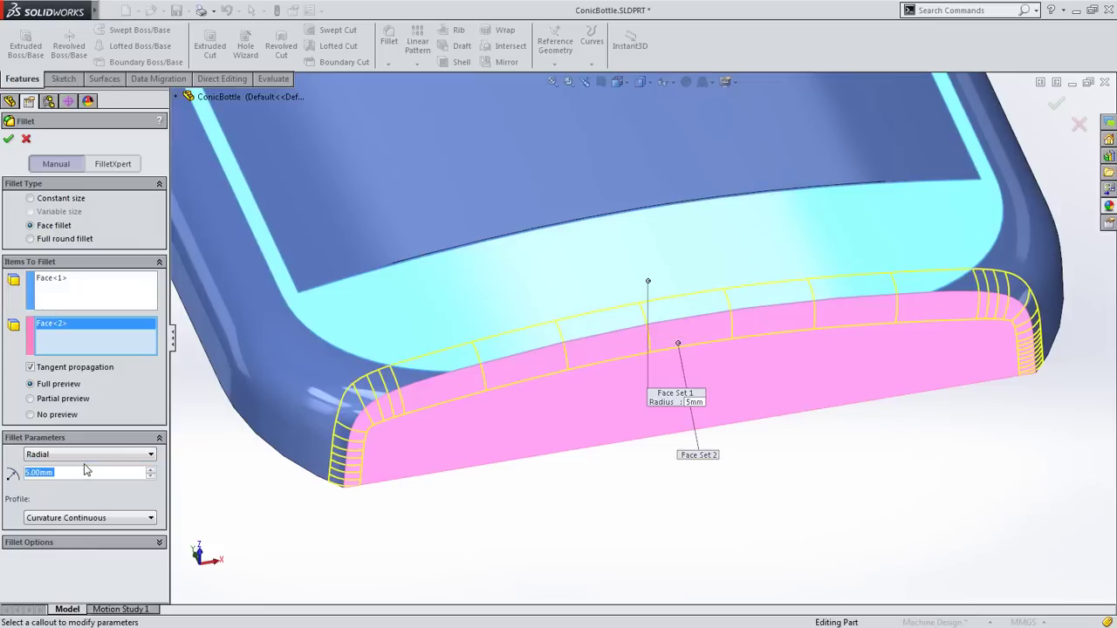
click(81, 518)
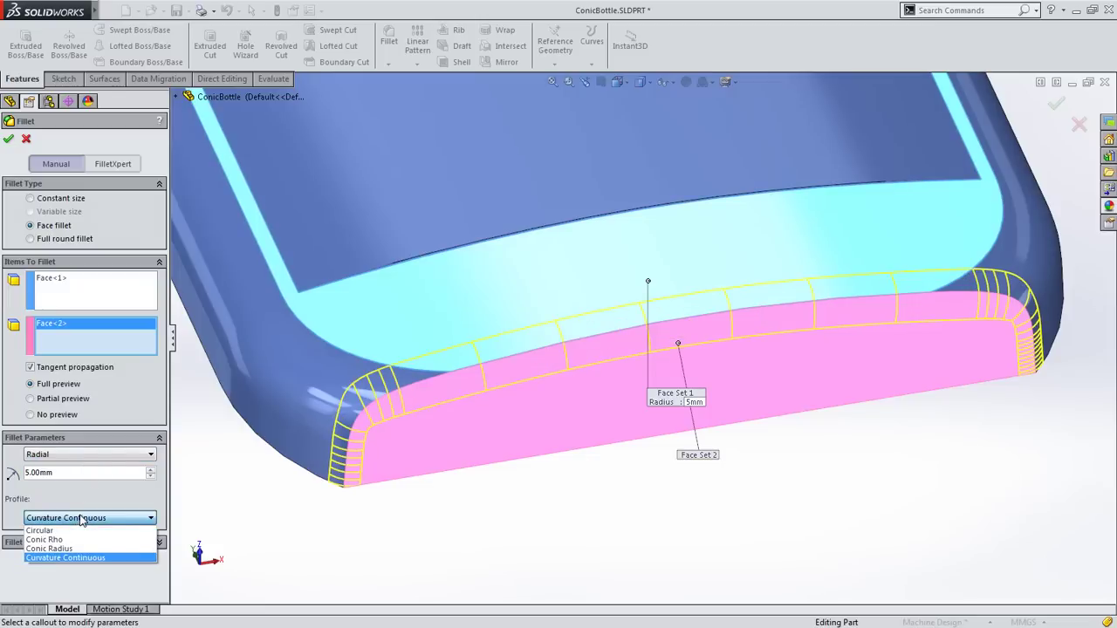
click(80, 548)
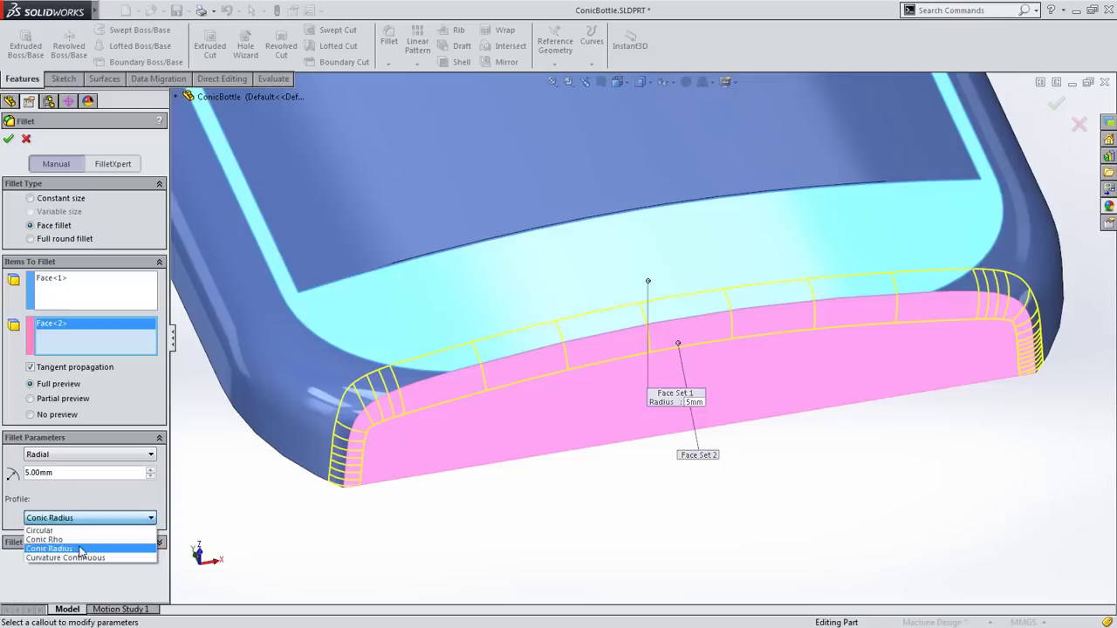
right_click(220, 506)
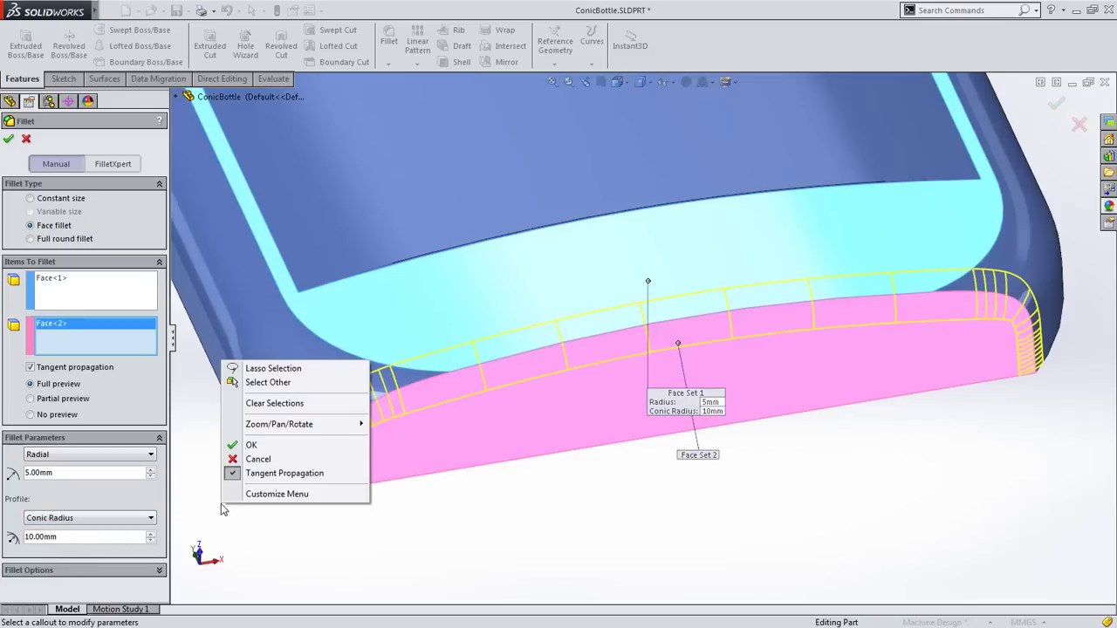
click(238, 446)
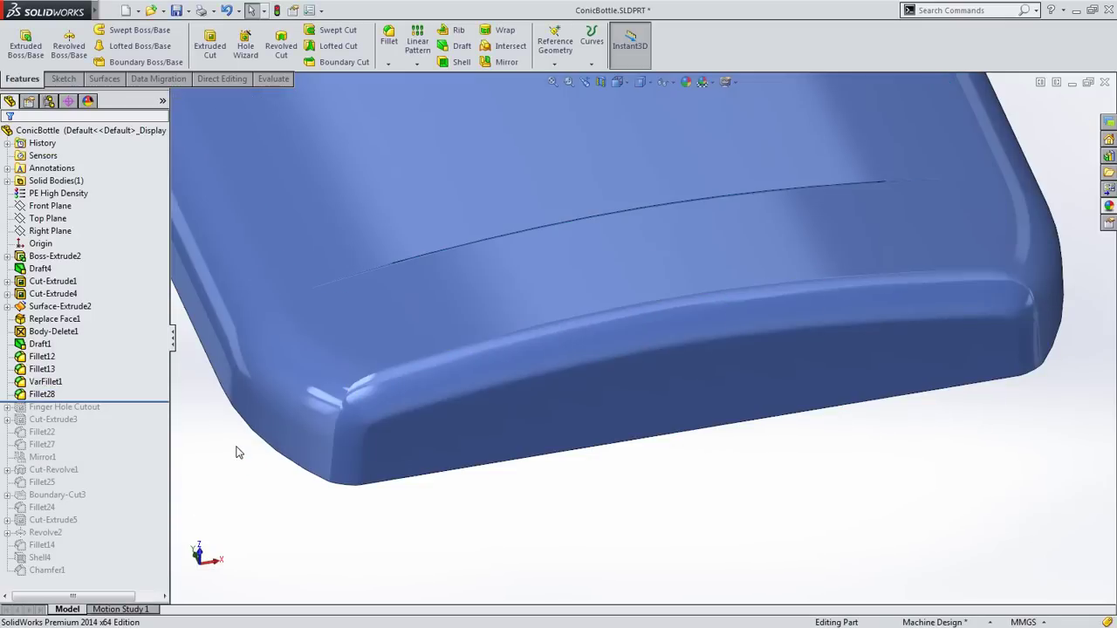
- Roll the history to the end, then zoom and rotate the view onto the bottle's neck
right_click(163, 410)
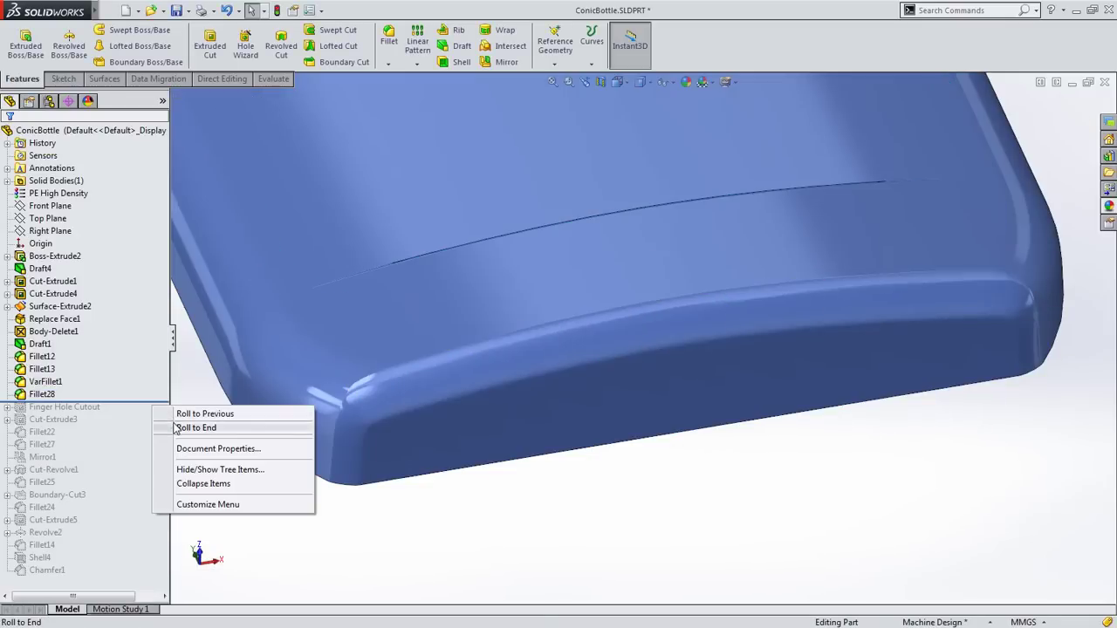
click(179, 427)
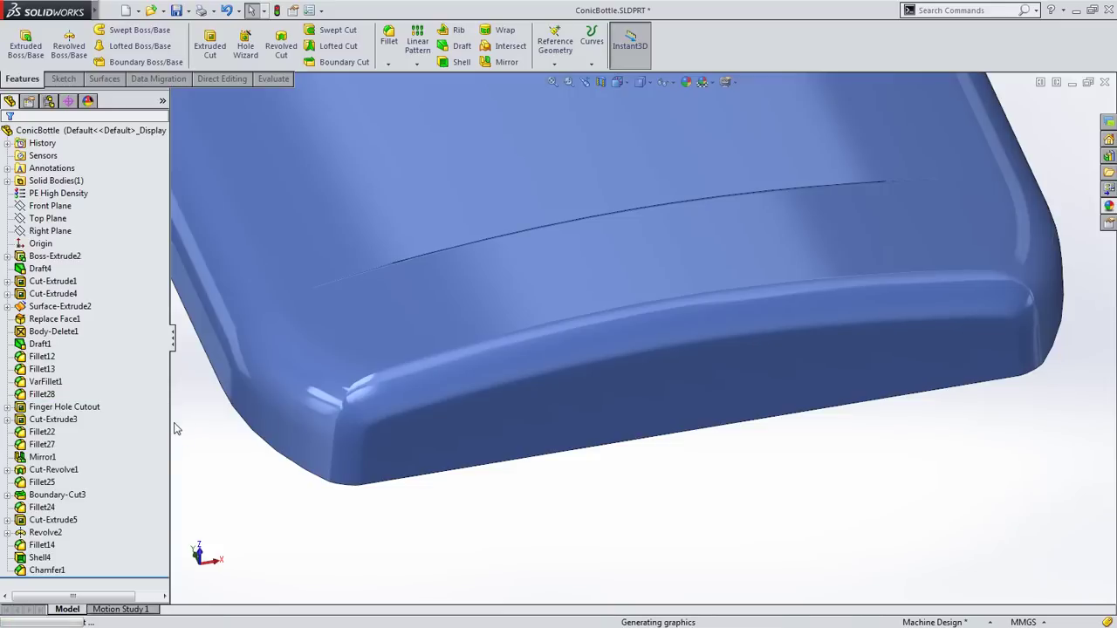
right_drag(225, 462, 258, 430)
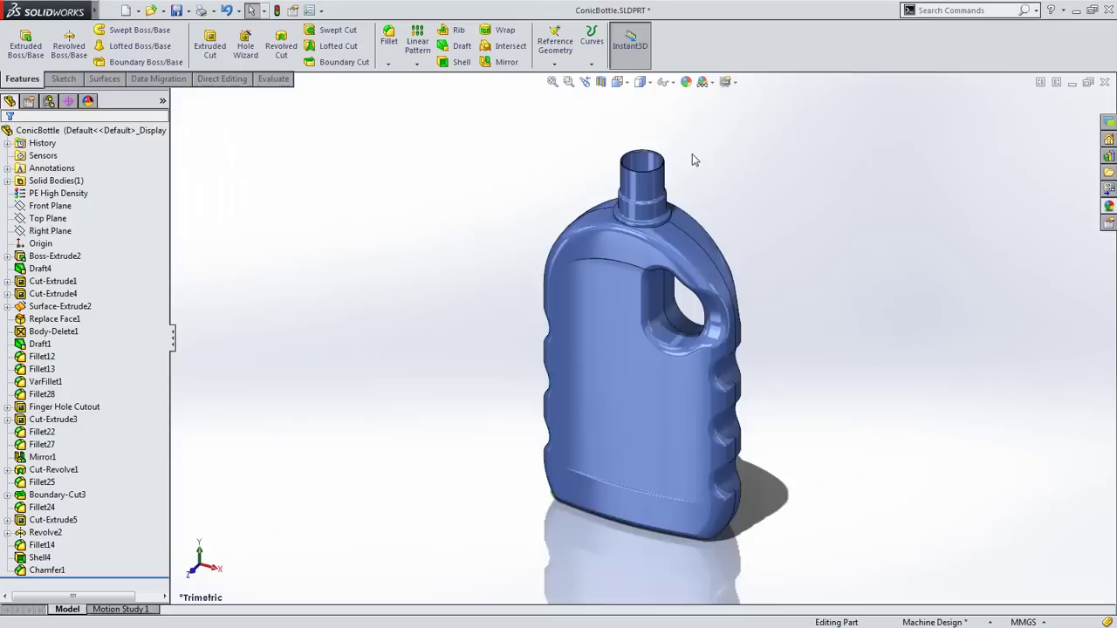
scroll(692, 154, down, 5)
middle_drag(495, 414, 573, 486)
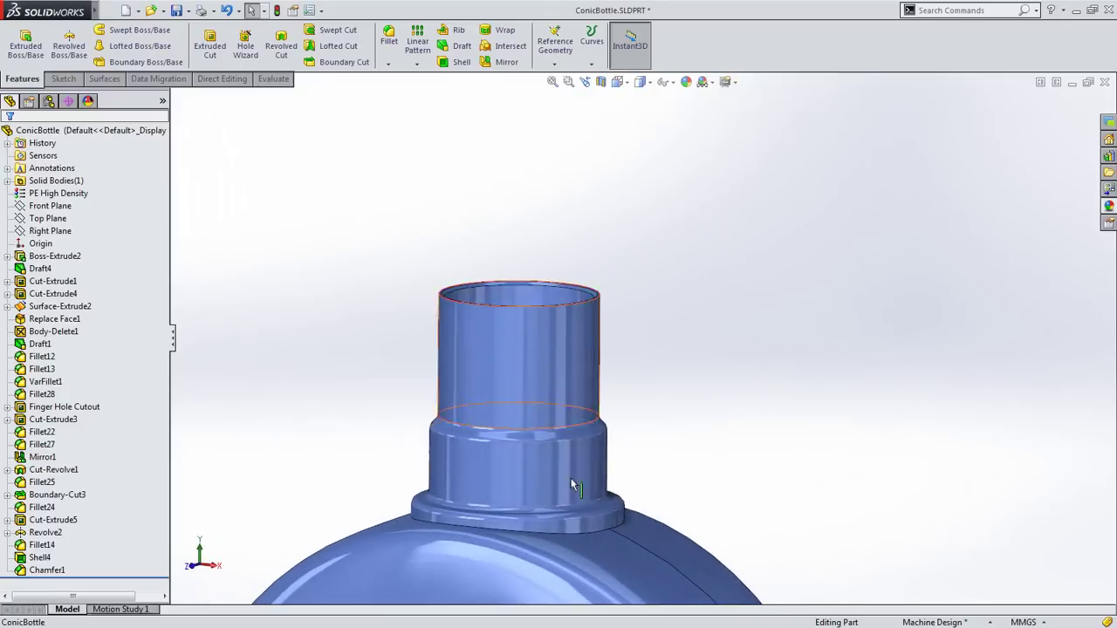
scroll(511, 547, down, 5)
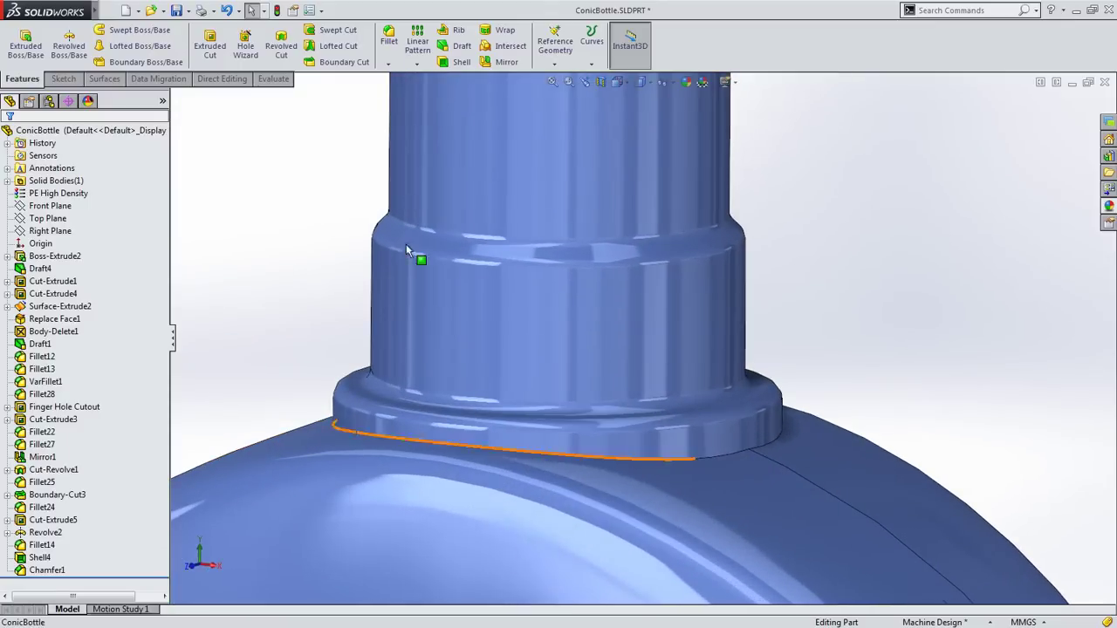
- Create Fillet29, a 5 mm face fillet with 1 mm conic radius between the collar top and neck
click(389, 40)
click(120, 302)
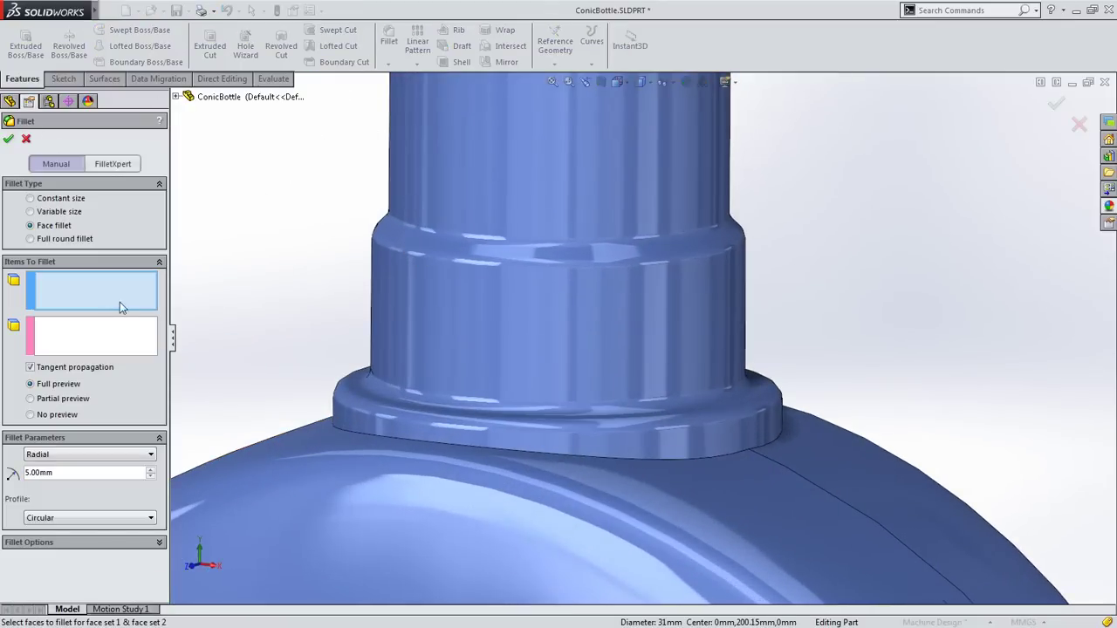
click(347, 401)
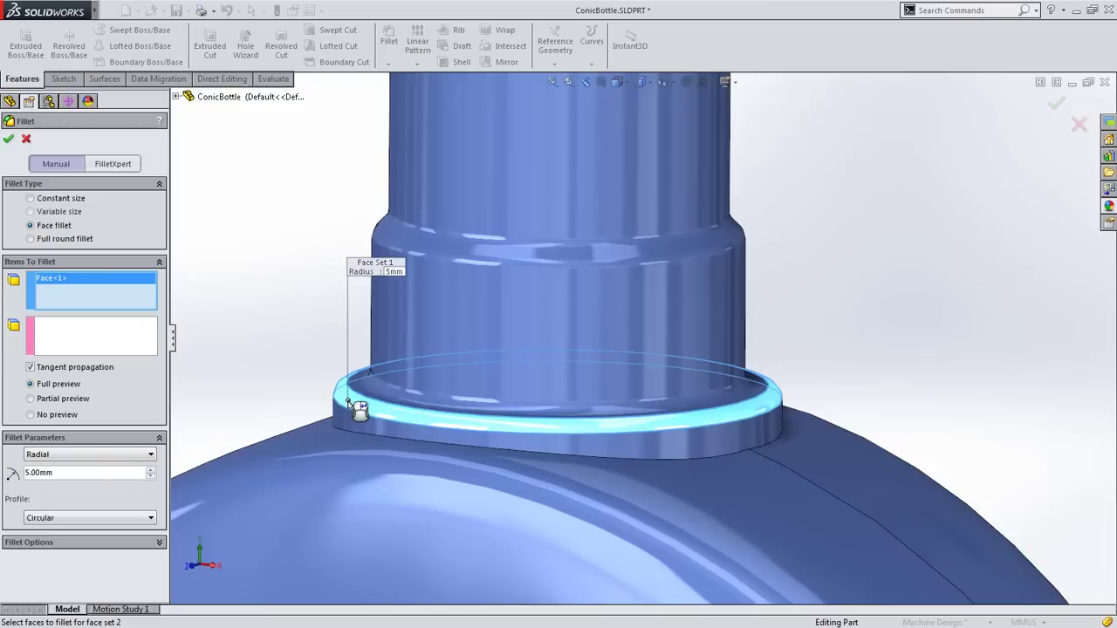
click(387, 333)
click(69, 517)
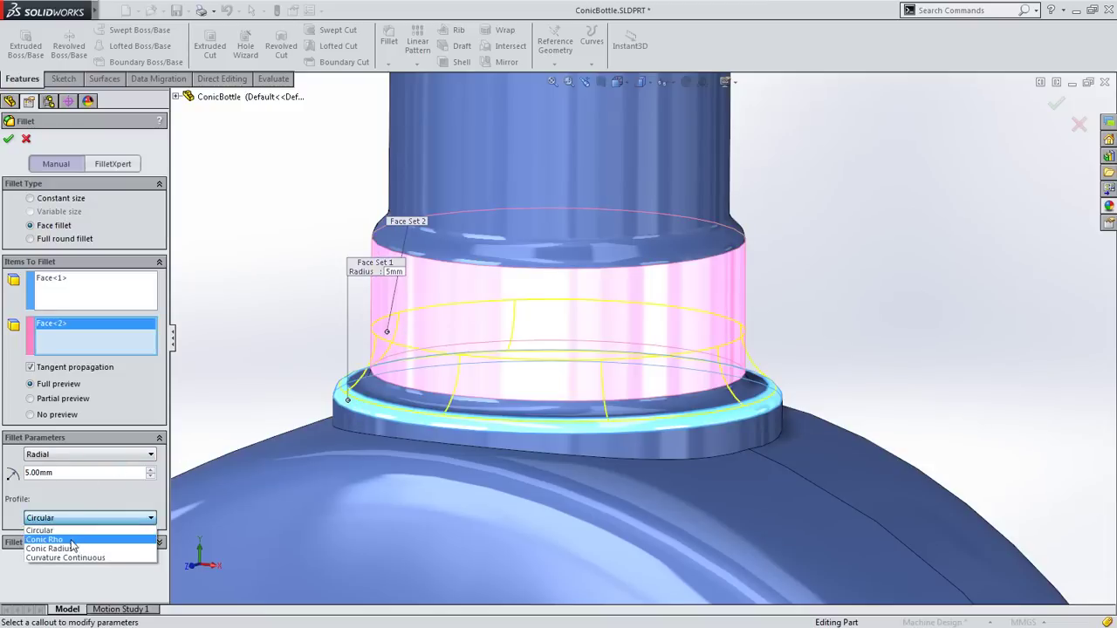
click(70, 548)
text(1)
key(Return)
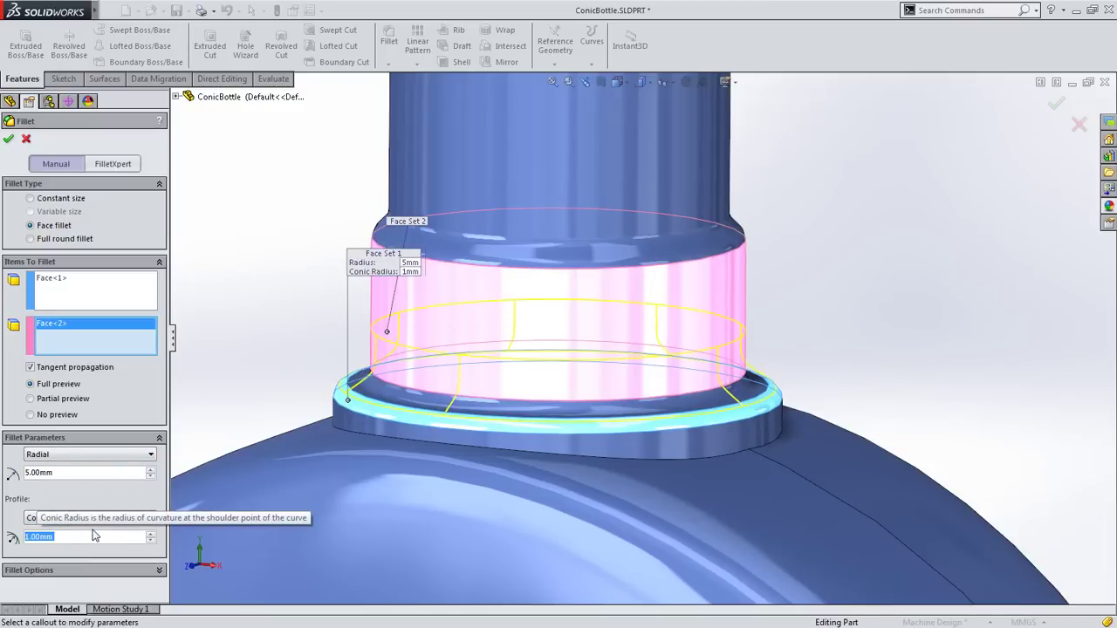
right_click(217, 366)
click(235, 444)
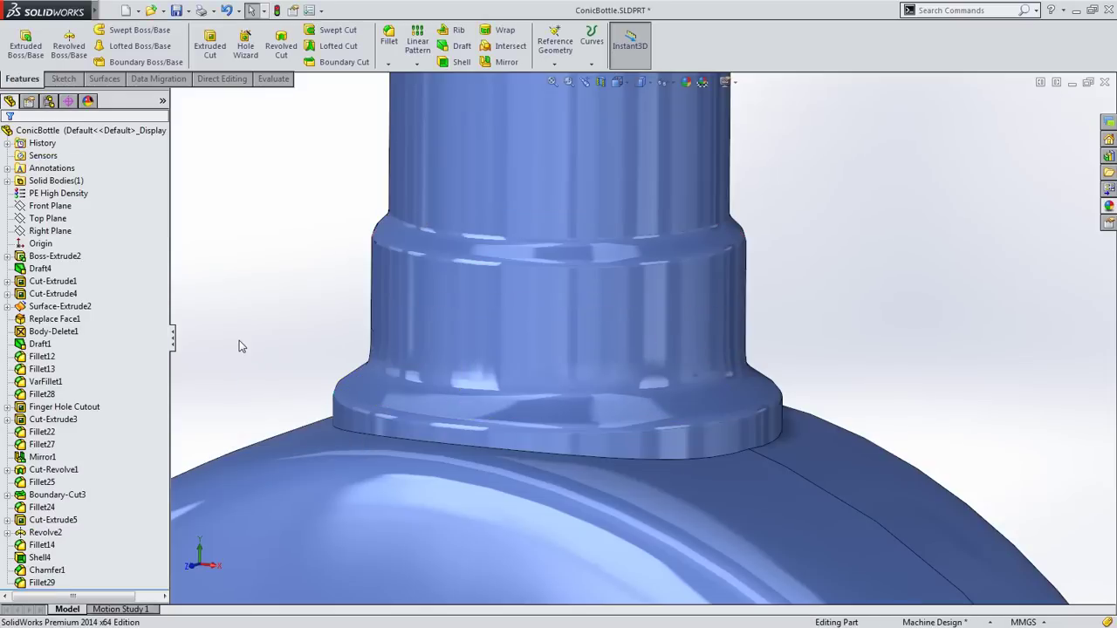
- Fillet the collar's outer ring face at 5 mm constant size with a 1 mm Conic Radius profile
click(625, 444)
click(398, 53)
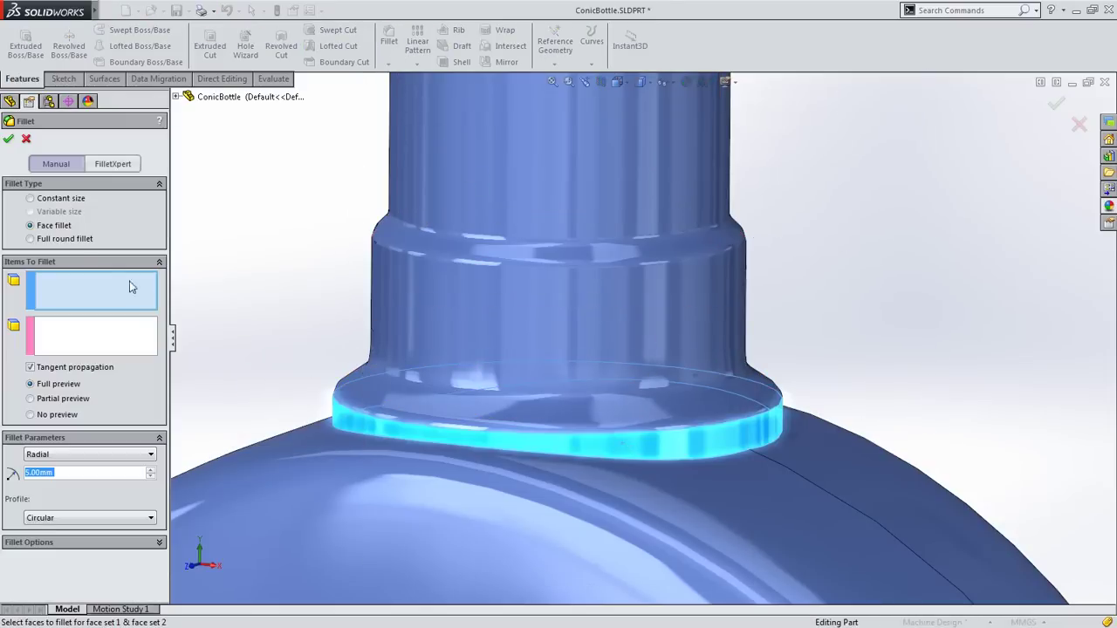
click(39, 204)
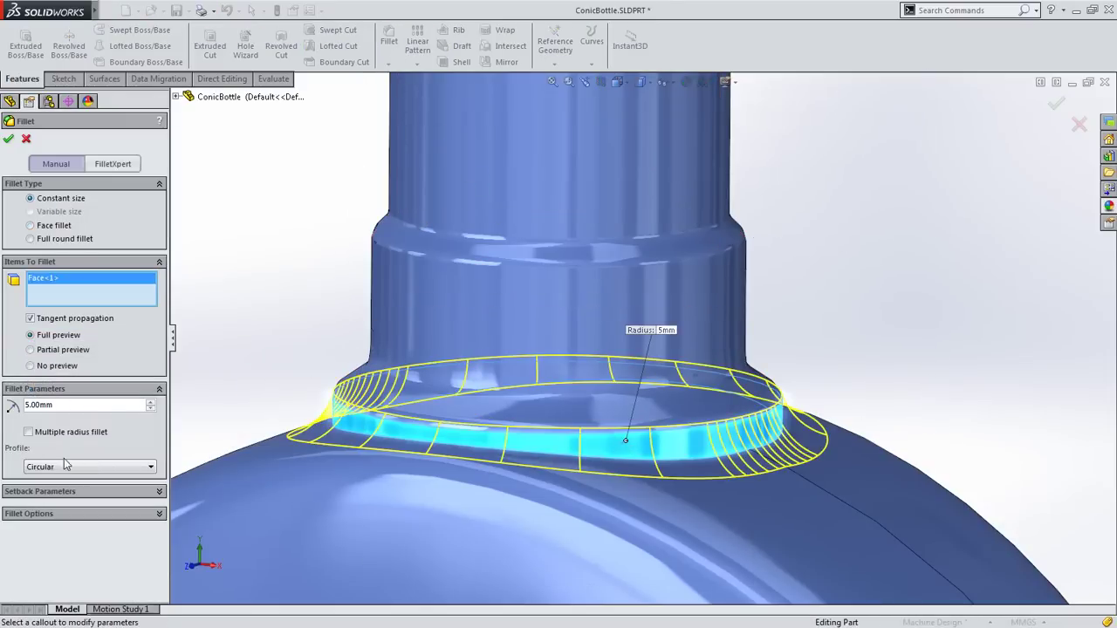
click(64, 465)
click(65, 498)
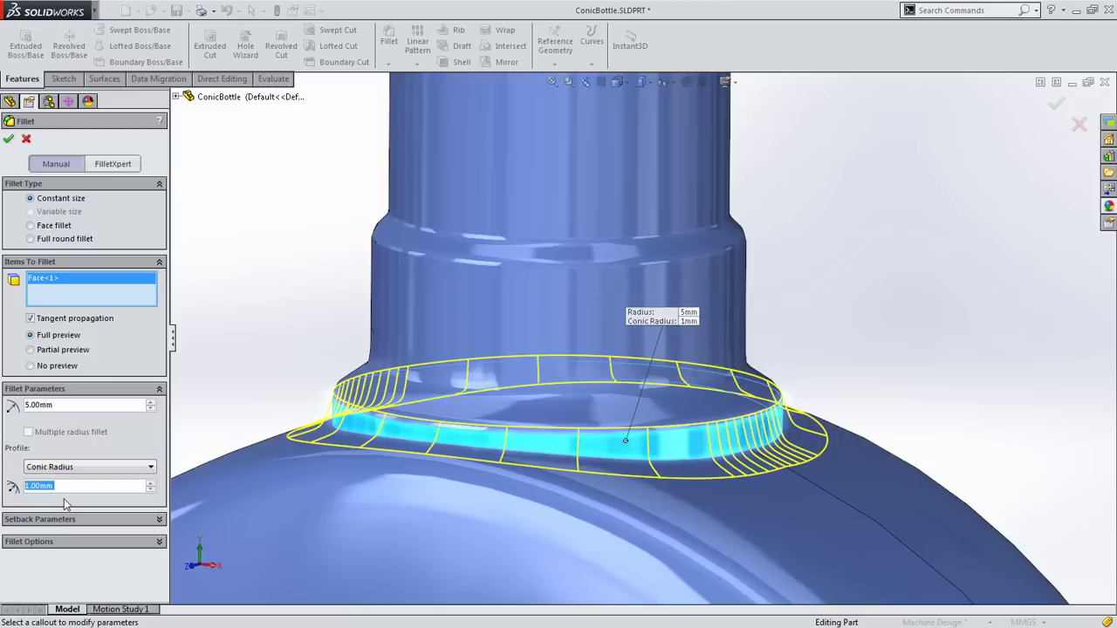
right_click(212, 375)
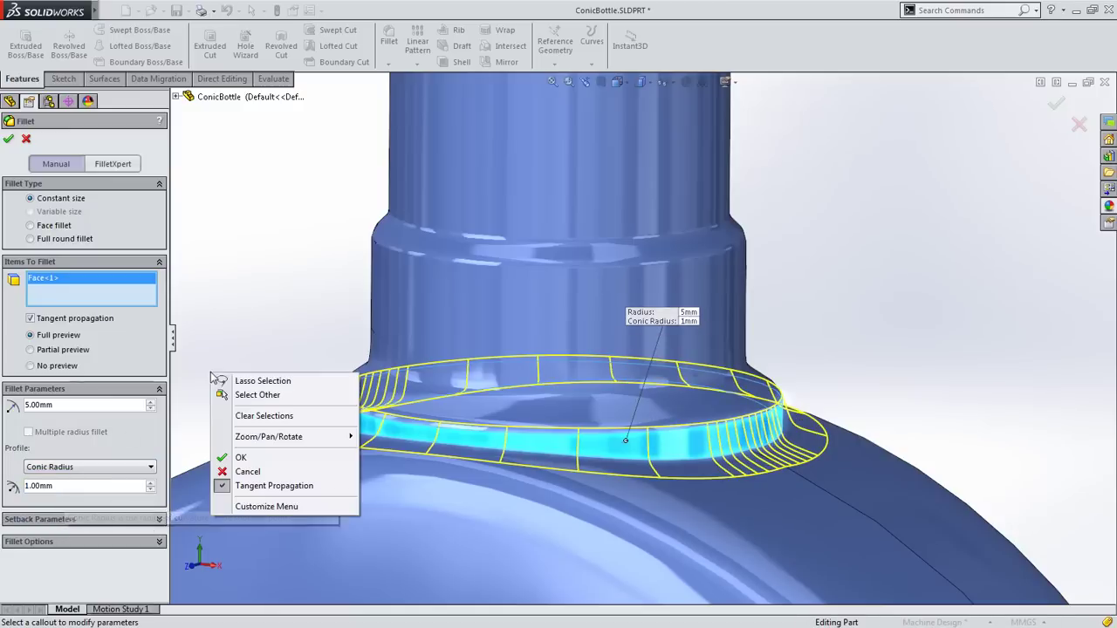
click(240, 458)
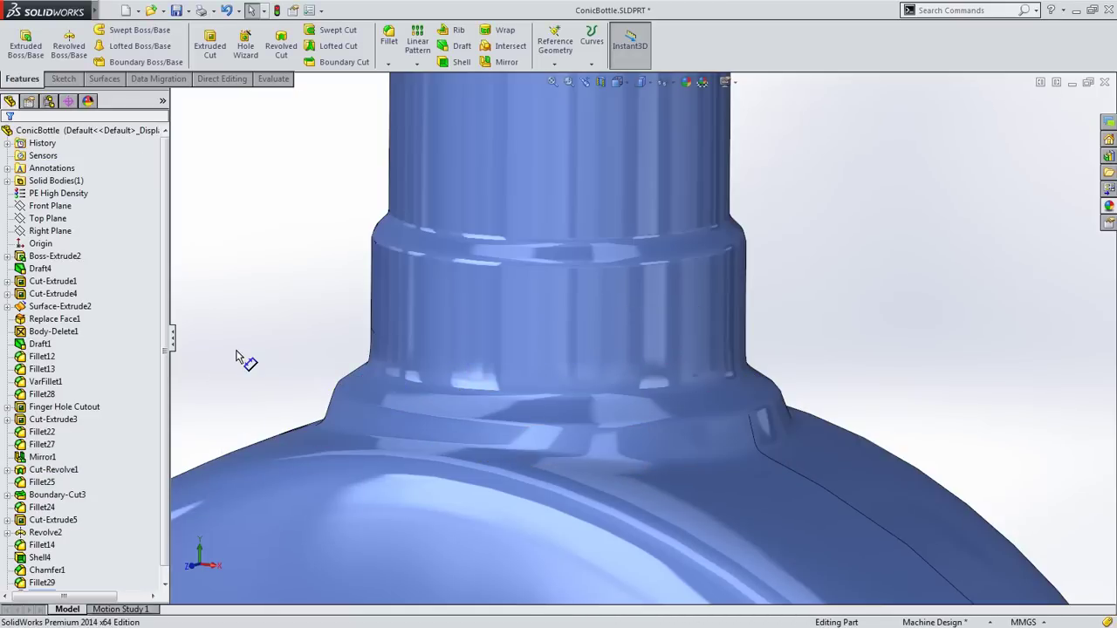